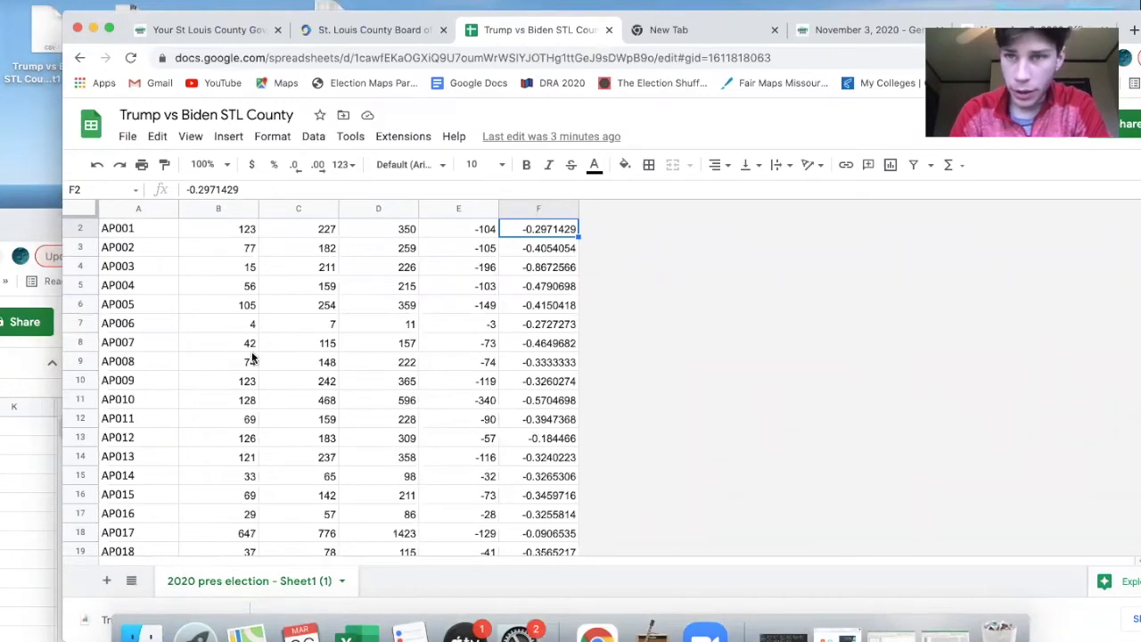
scroll(137, 239, up, 1)
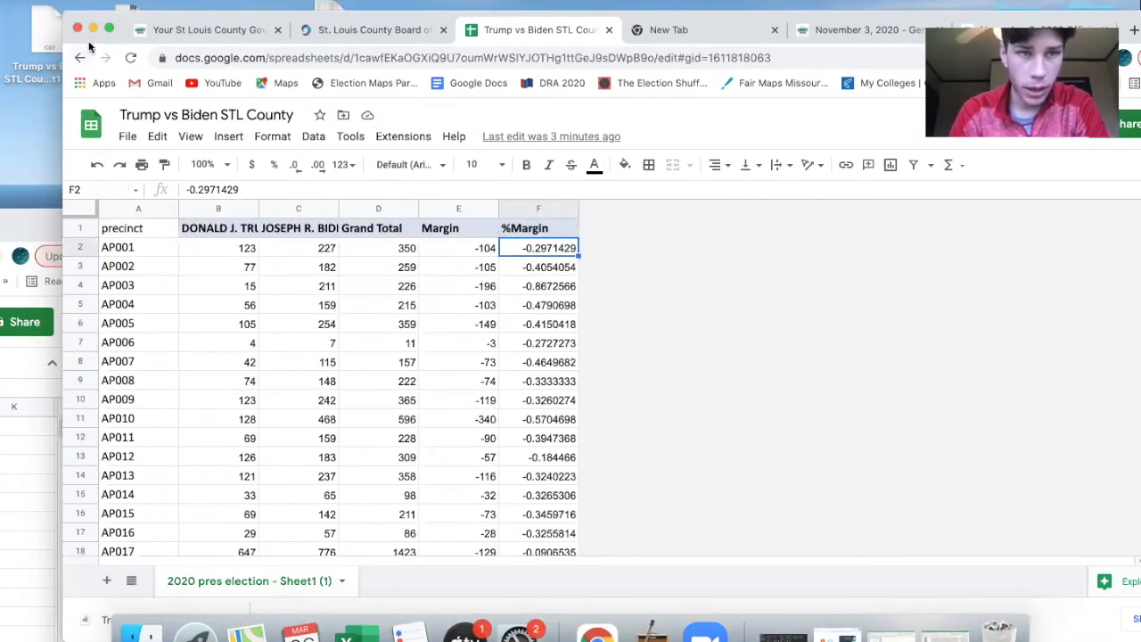
drag(91, 36, 267, 45)
drag(191, 40, 238, 46)
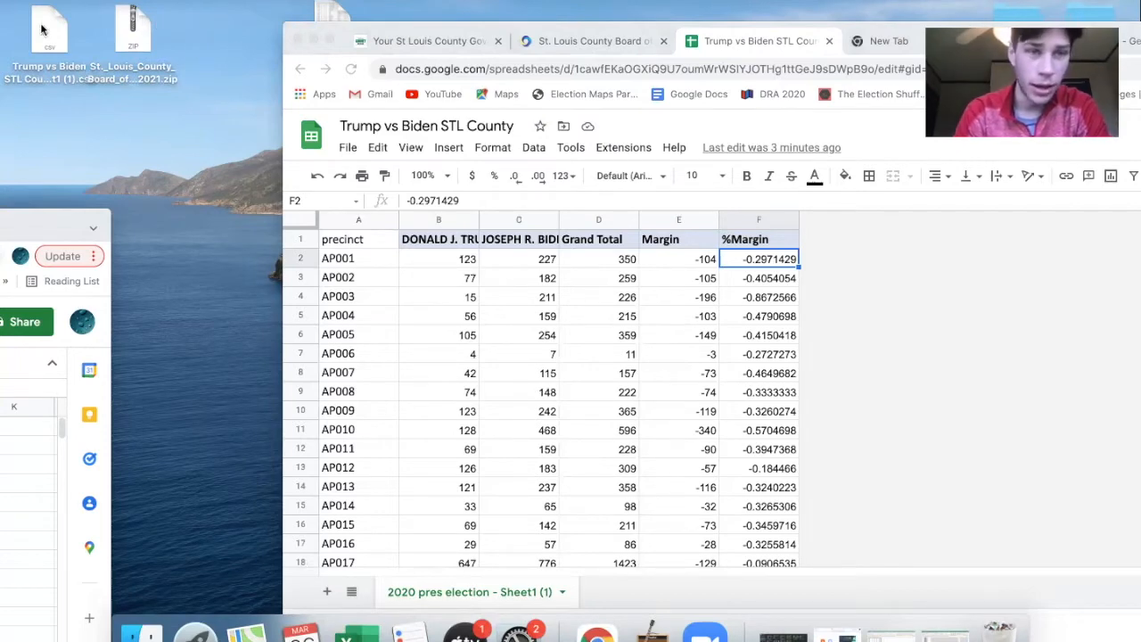
click(320, 50)
drag(319, 50, 110, 14)
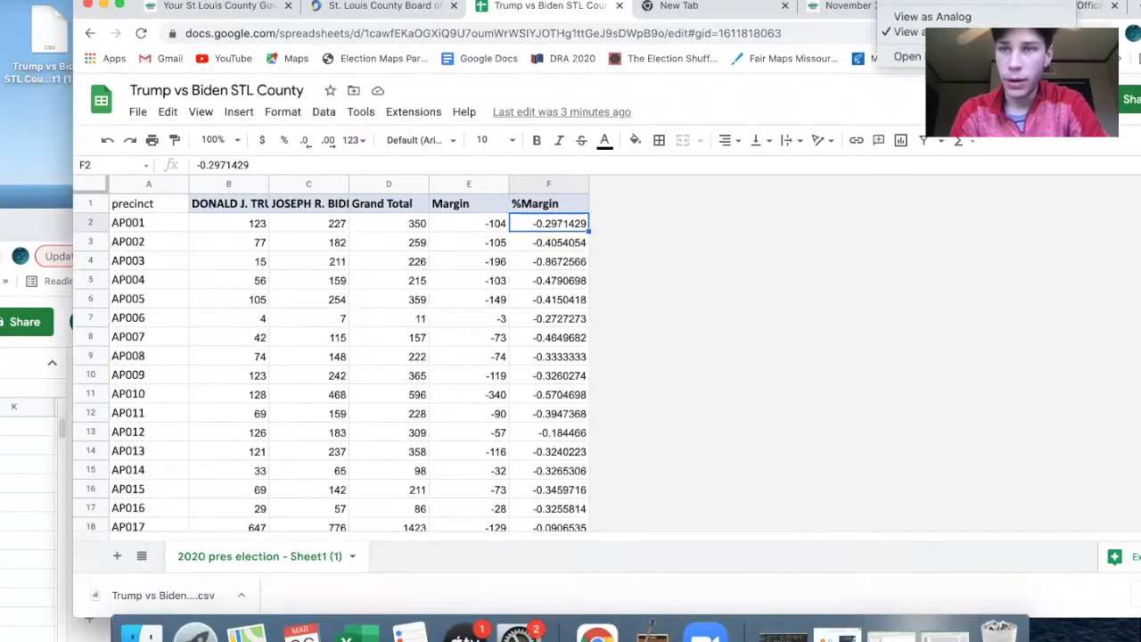
- Launch QGIS, start a new empty project in EPSG:4326 - WGS 84, and make the window full screen
key(super+space)
text(qgis)
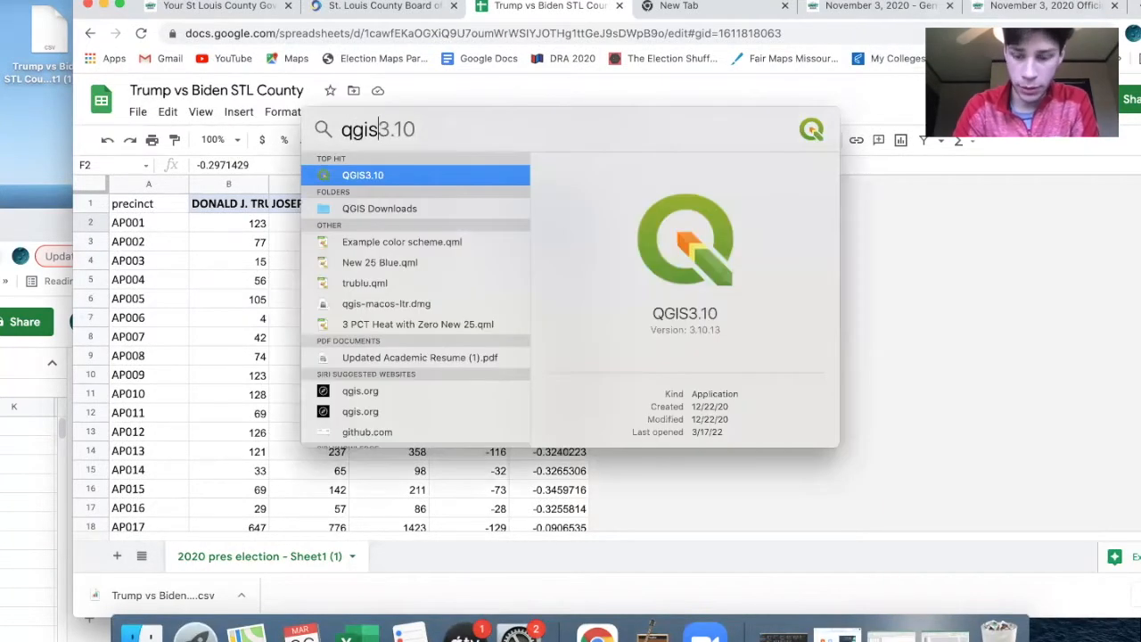
key(Return)
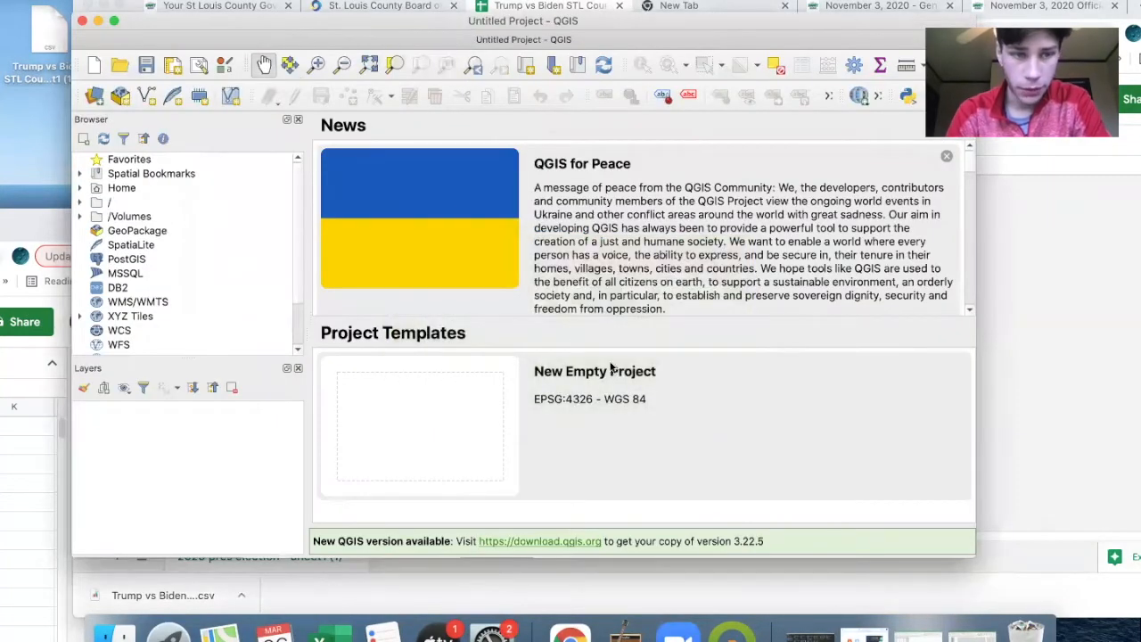
double_click(409, 416)
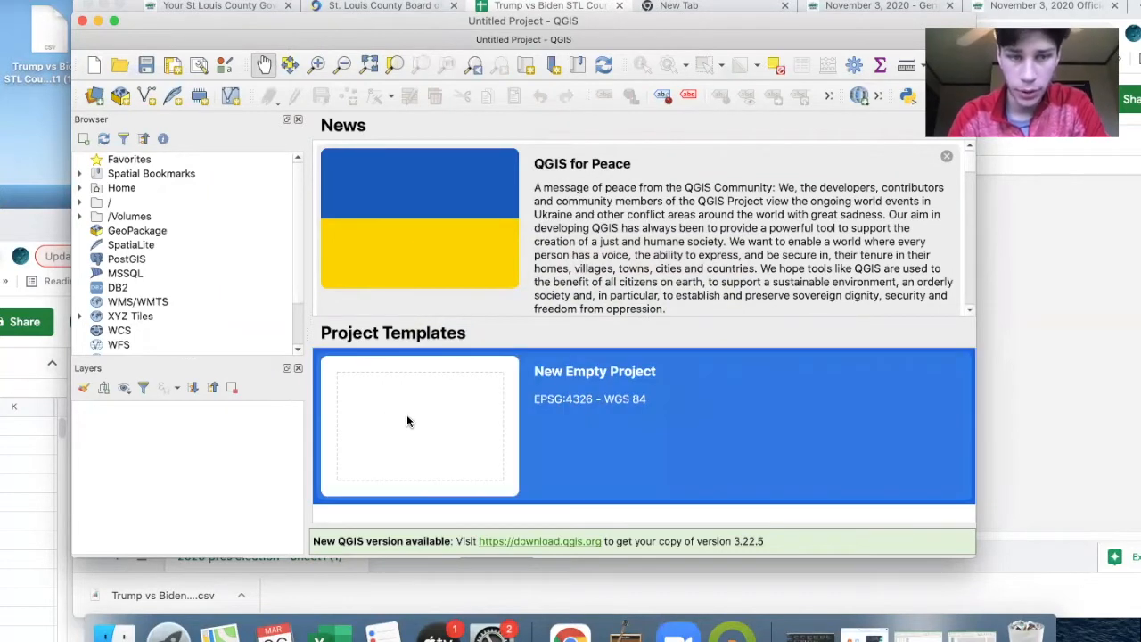
key(super+ctrl+f)
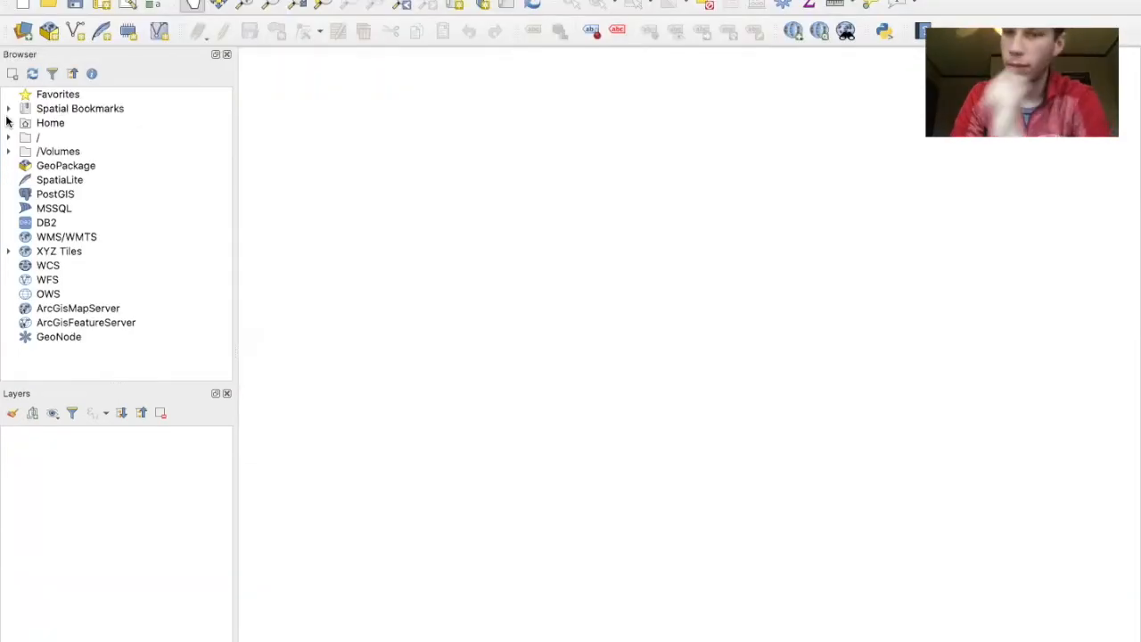
- Expand the Desktop folder under Home in the file browser and widen the browser so full file names are readable
click(8, 123)
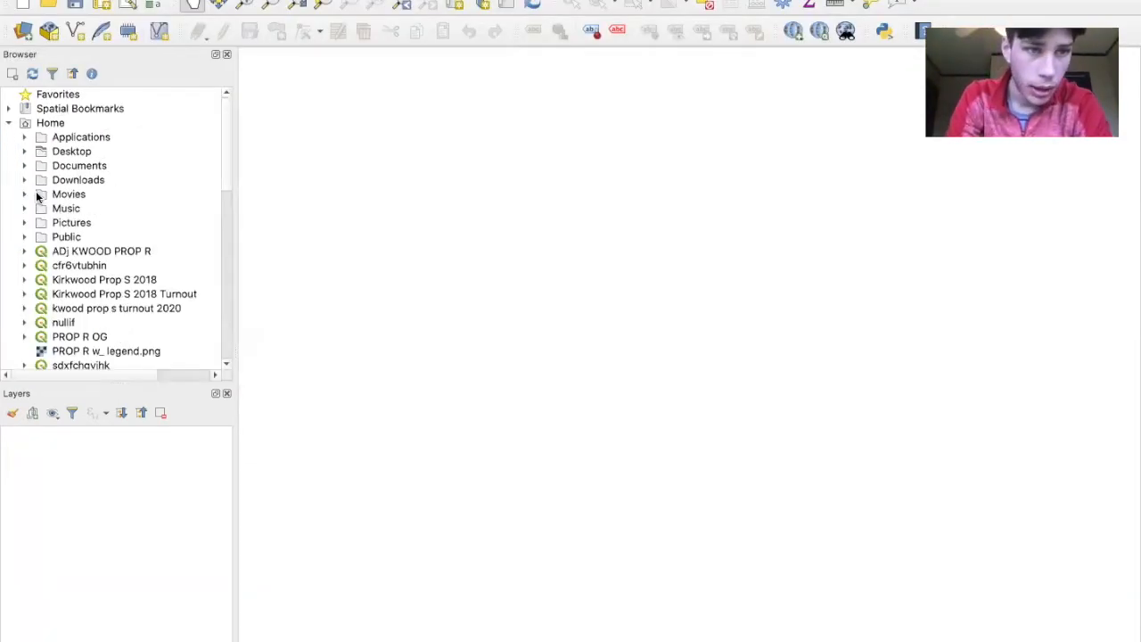
click(24, 153)
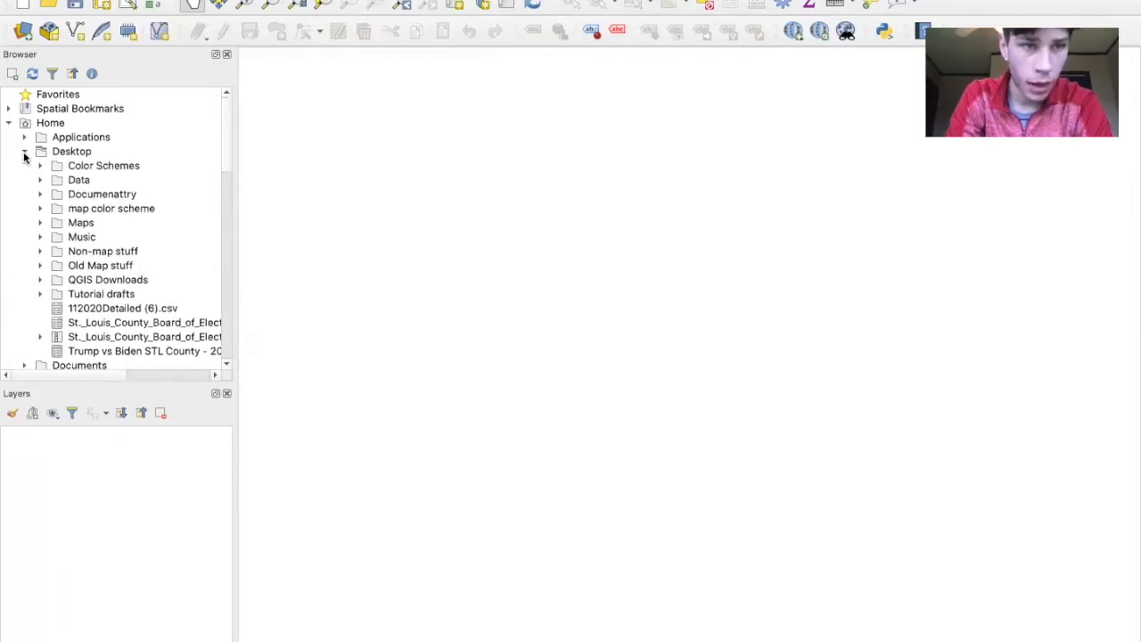
scroll(85, 257, down, 2)
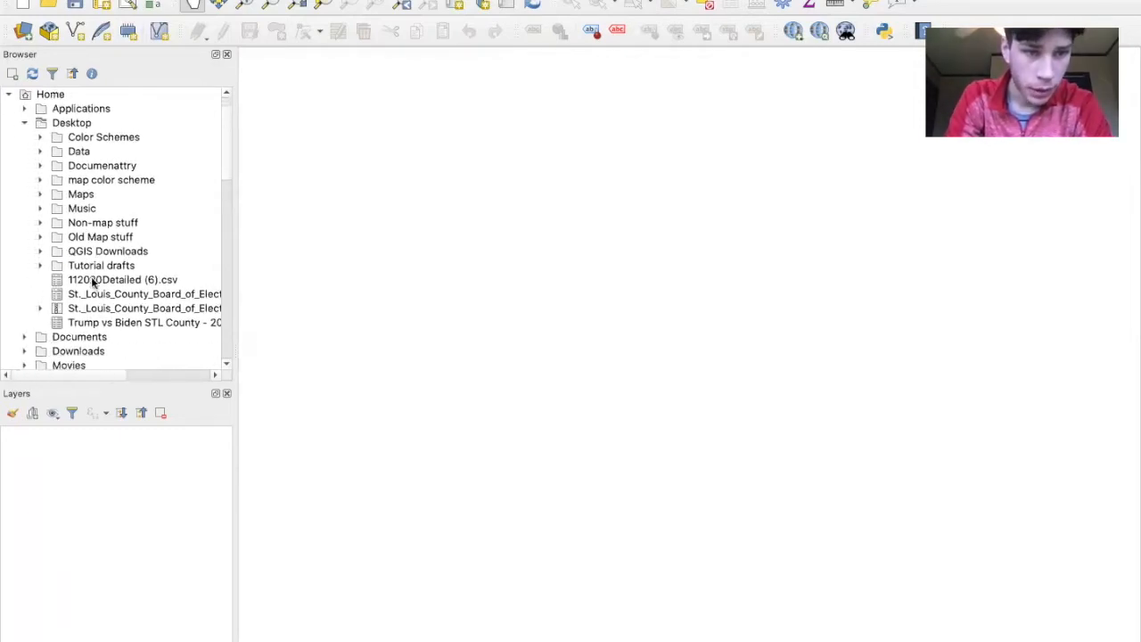
scroll(99, 285, left, 2)
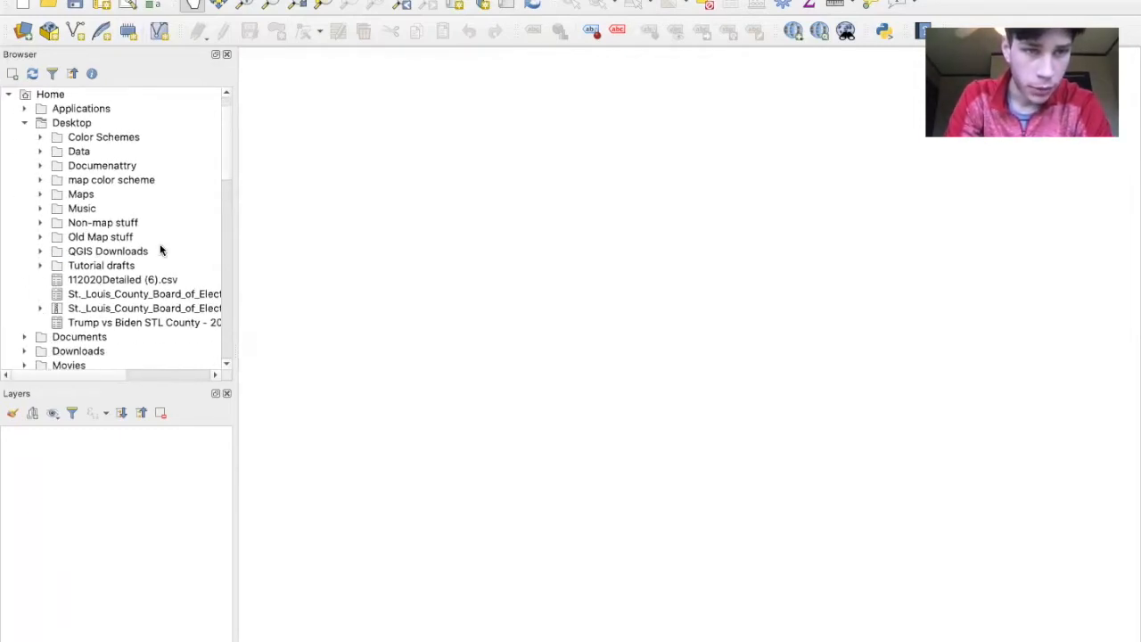
drag(238, 71, 419, 63)
scroll(194, 268, down, 2)
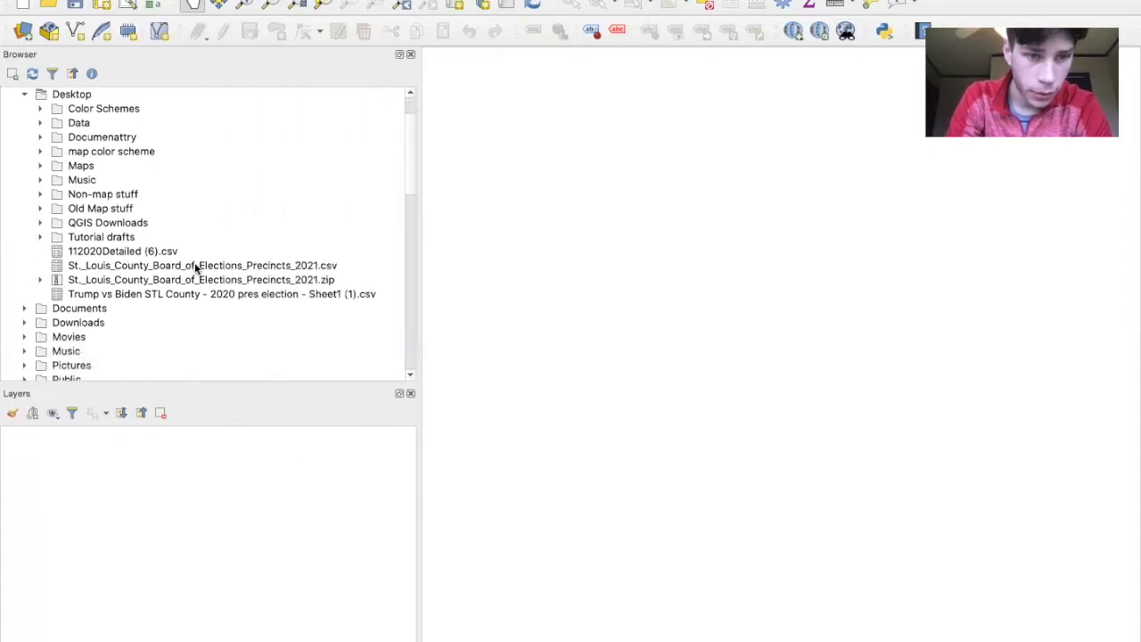
- Add St._Louis_County_Board_of_Elections_Precincts_2021.shp from its zip and the Trump vs Biden STL County CSV as project layers
click(38, 282)
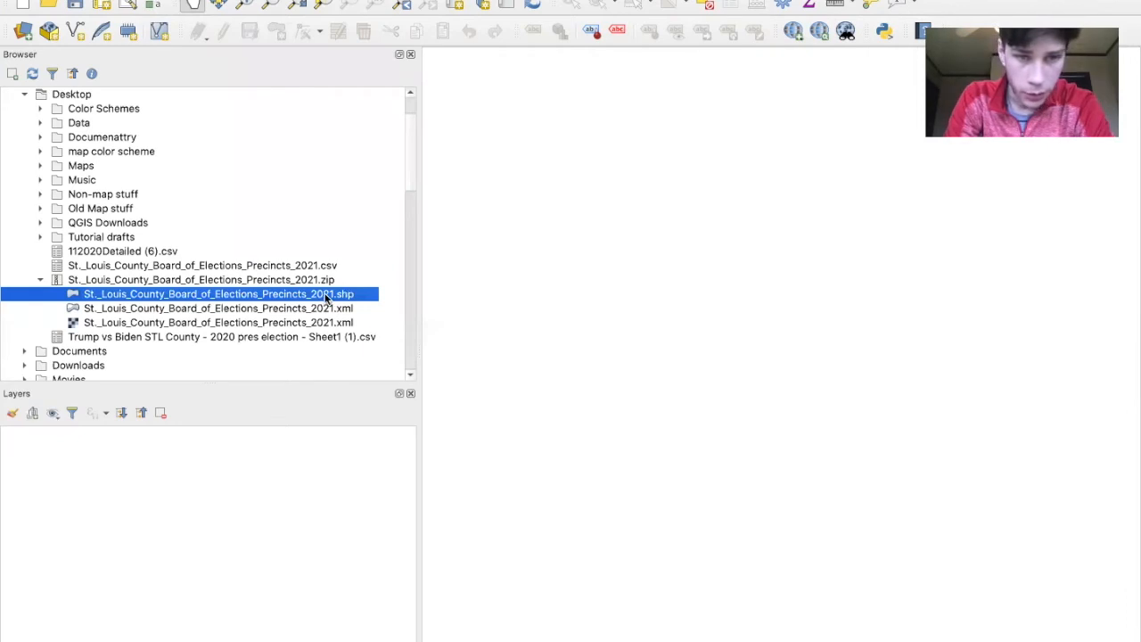
double_click(329, 294)
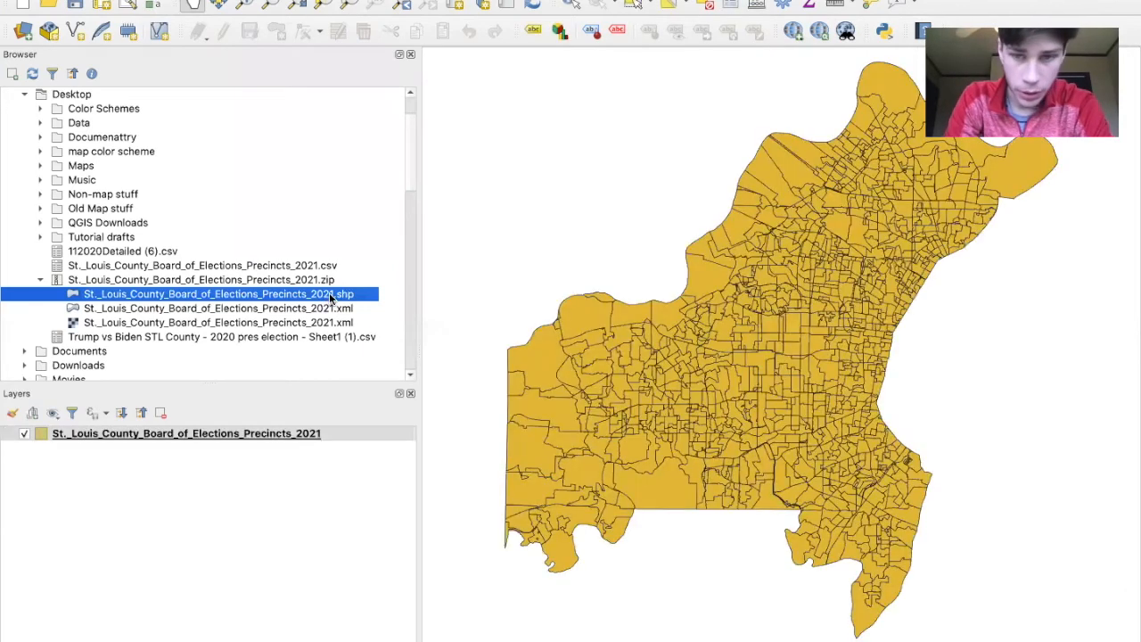
click(925, 368)
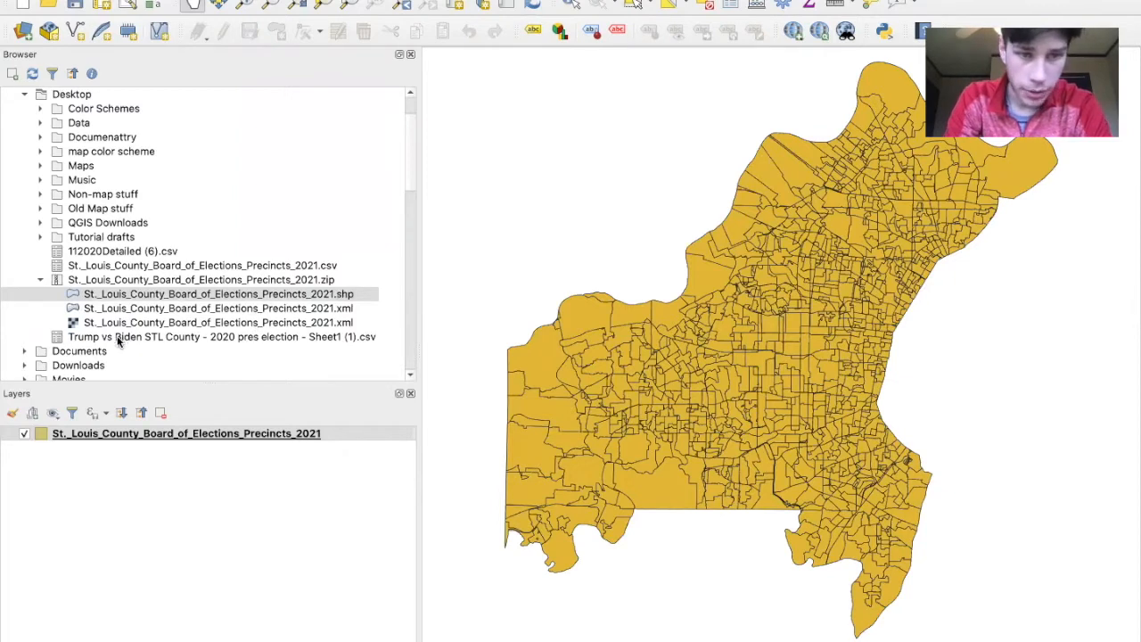
drag(254, 335, 92, 481)
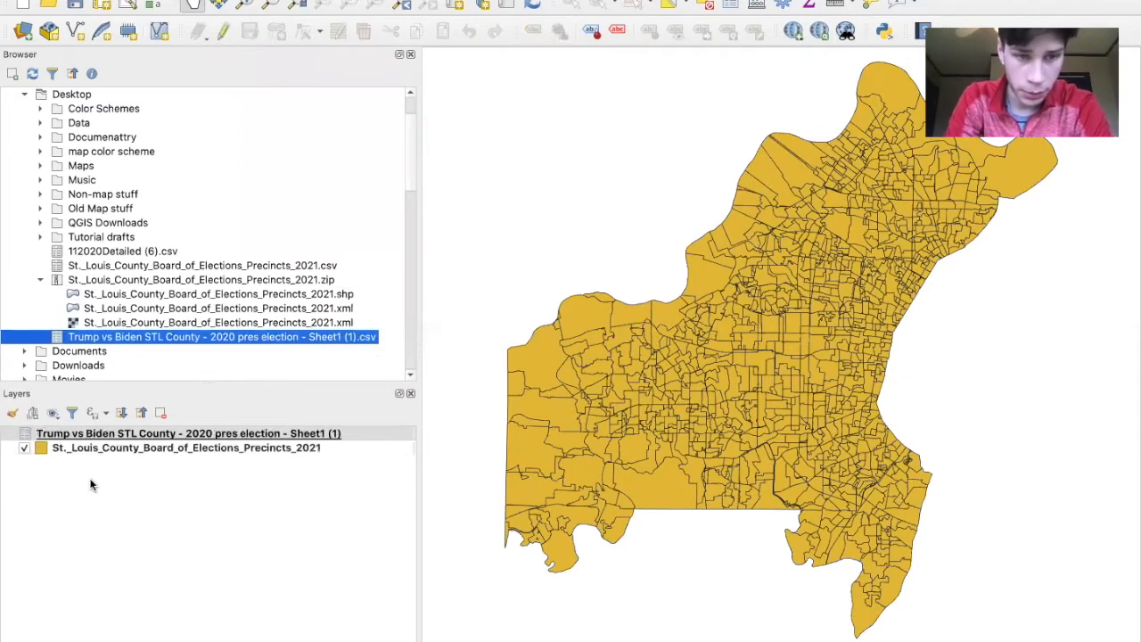
- Start a new vector join on the St. Louis County precincts layer with the Trump vs Biden STL County table as join layer
double_click(242, 449)
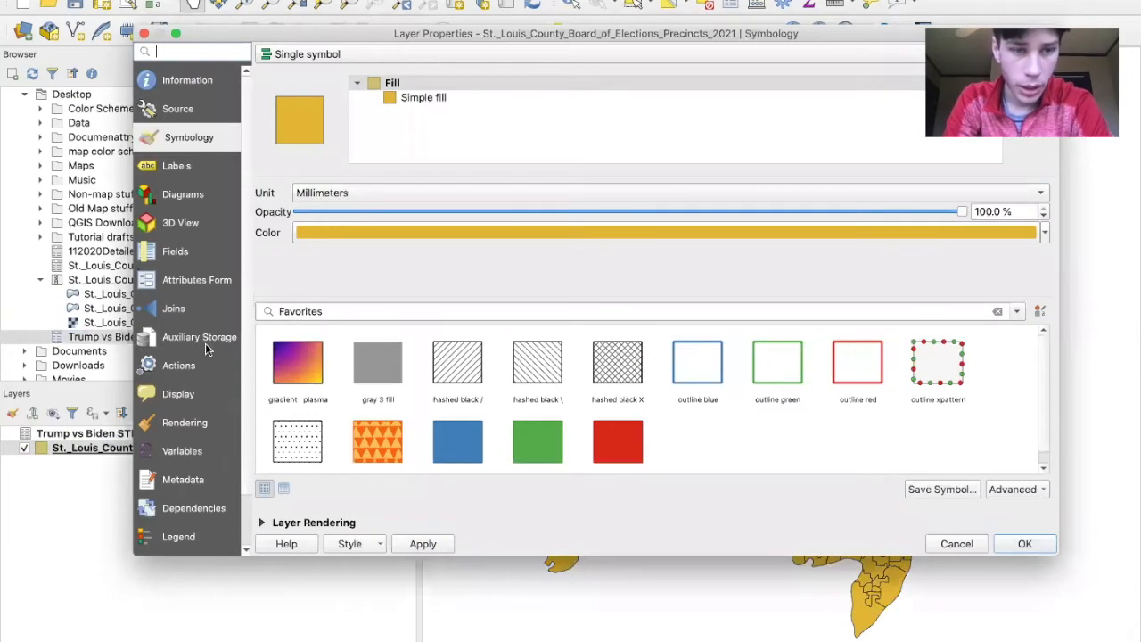
click(178, 308)
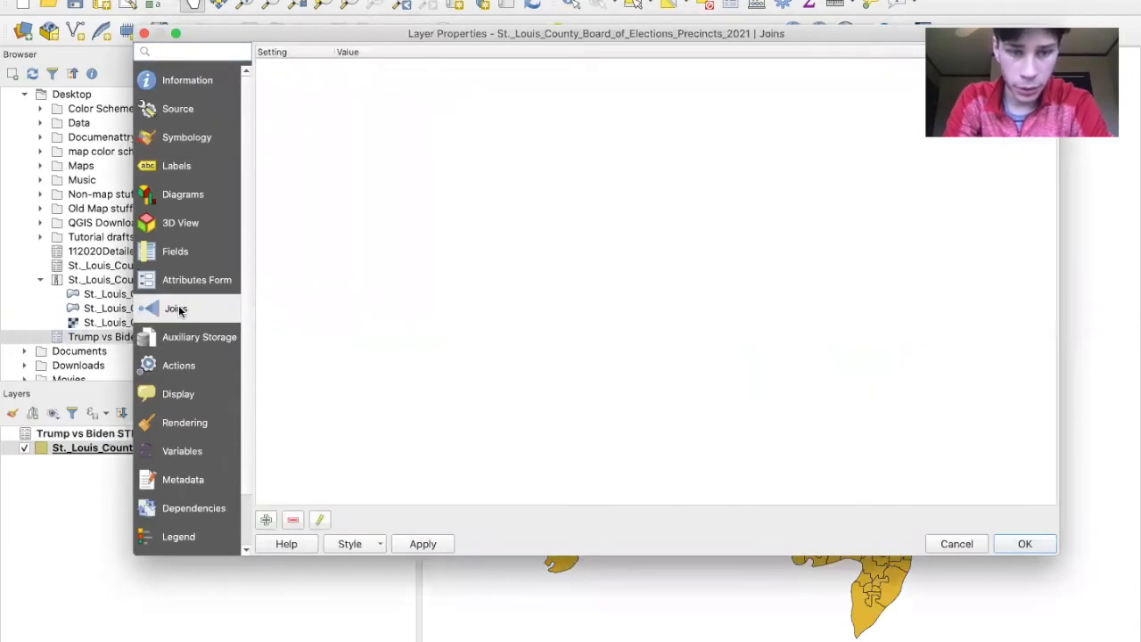
click(266, 519)
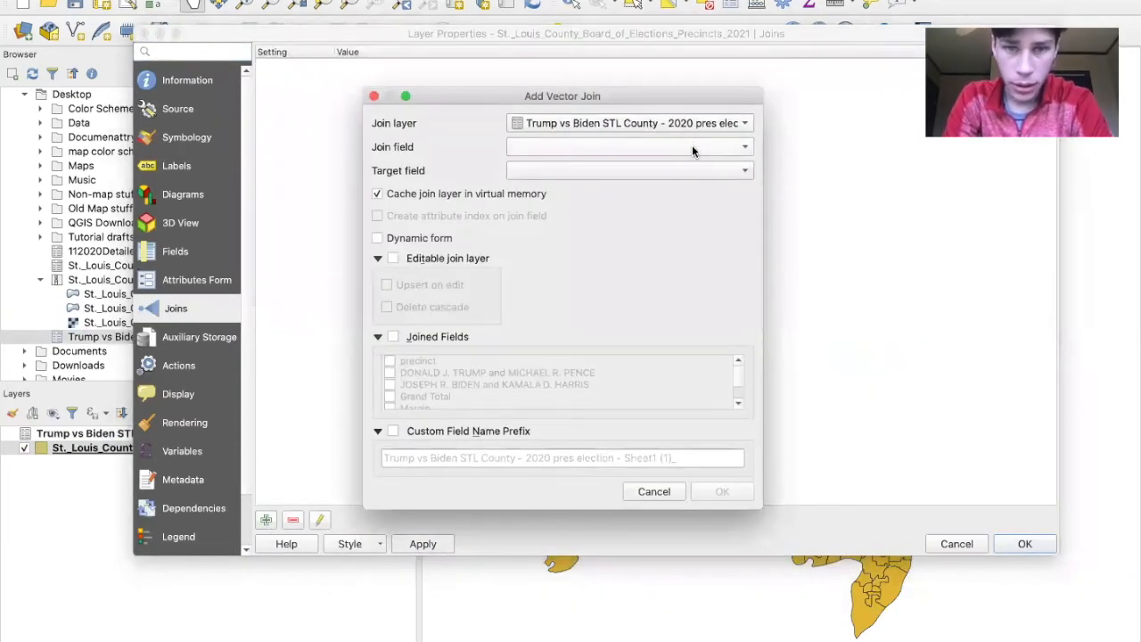
click(692, 146)
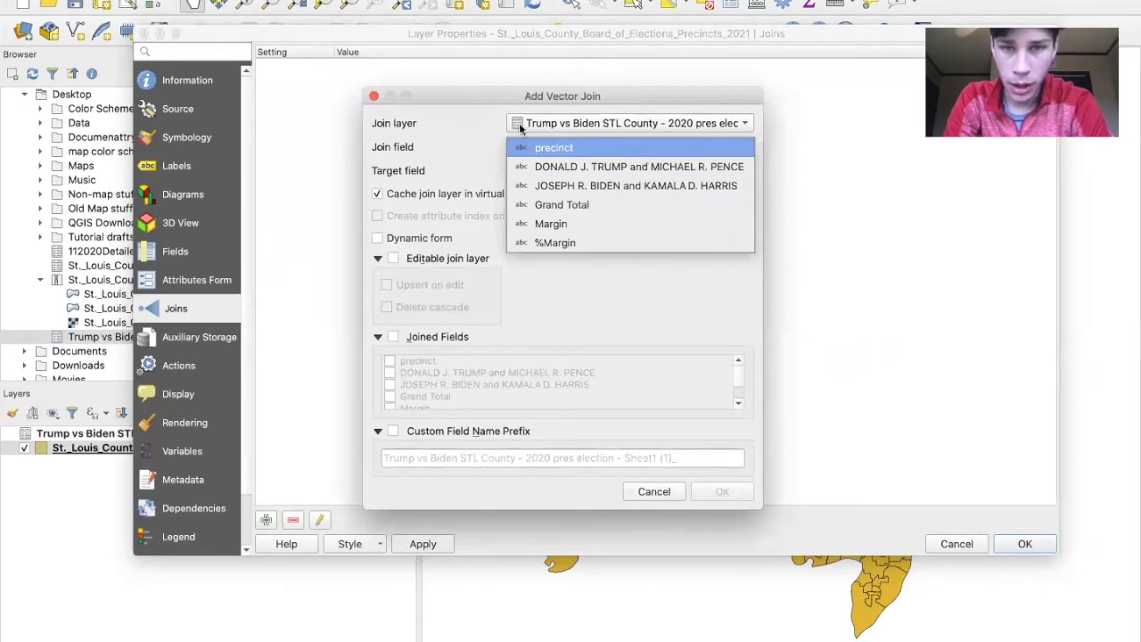
click(724, 122)
click(747, 126)
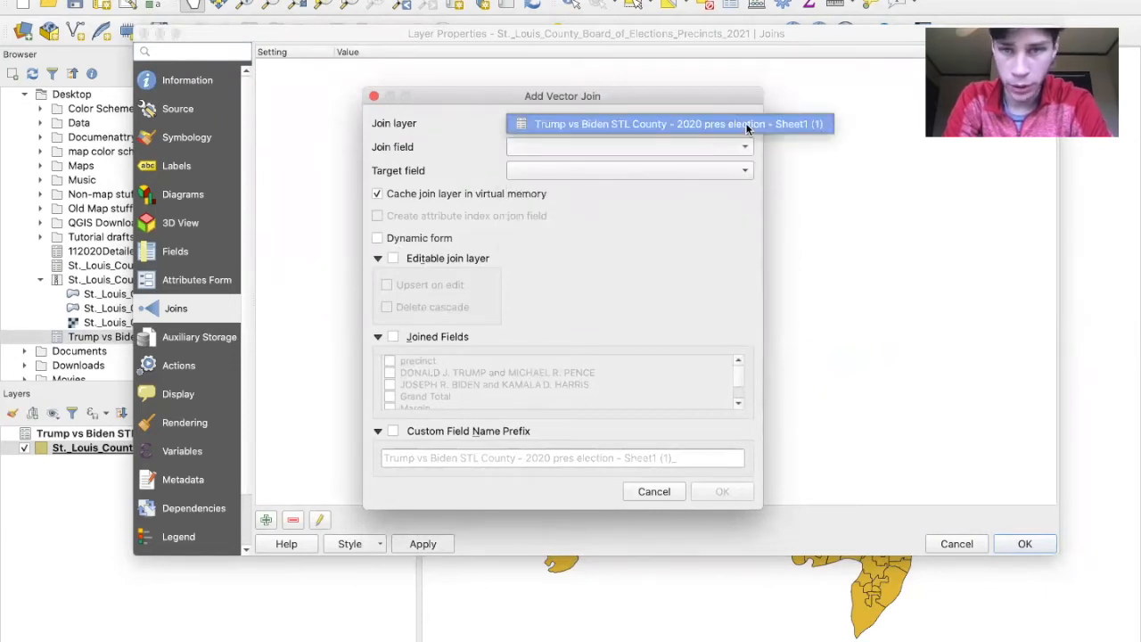
click(458, 123)
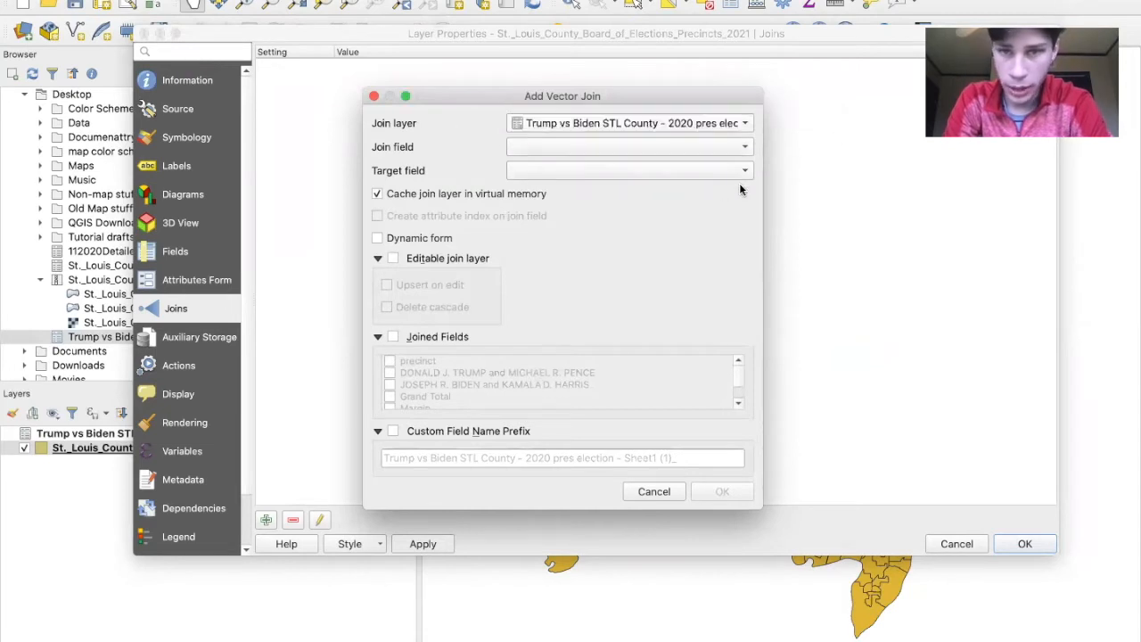
- Set both the join field and the target field to precinct and create the join
click(746, 148)
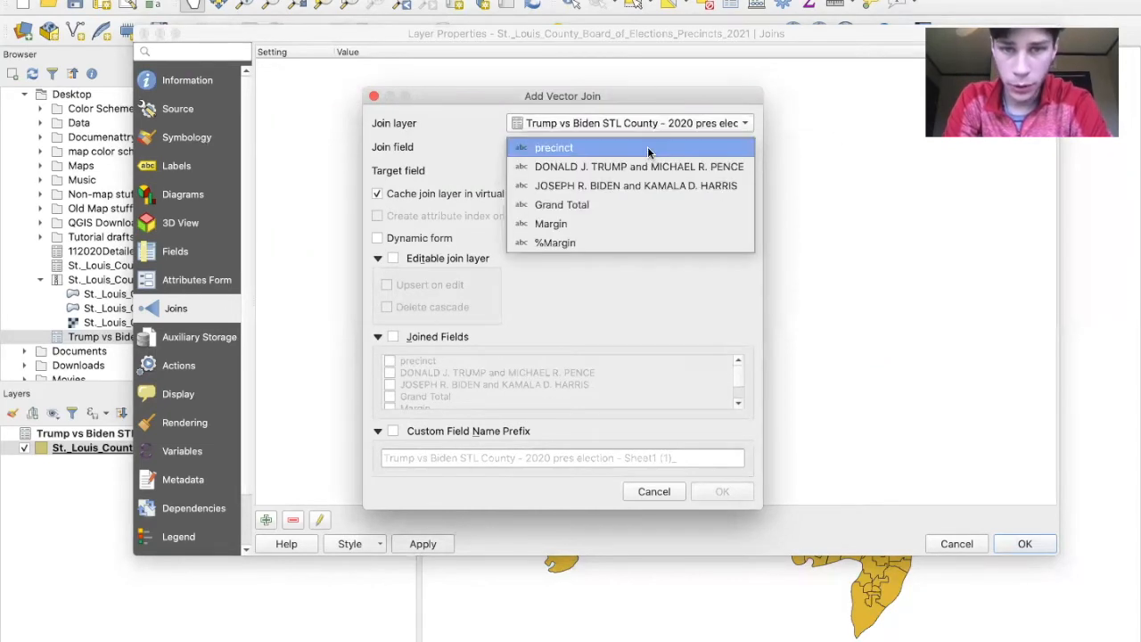
click(654, 150)
click(692, 175)
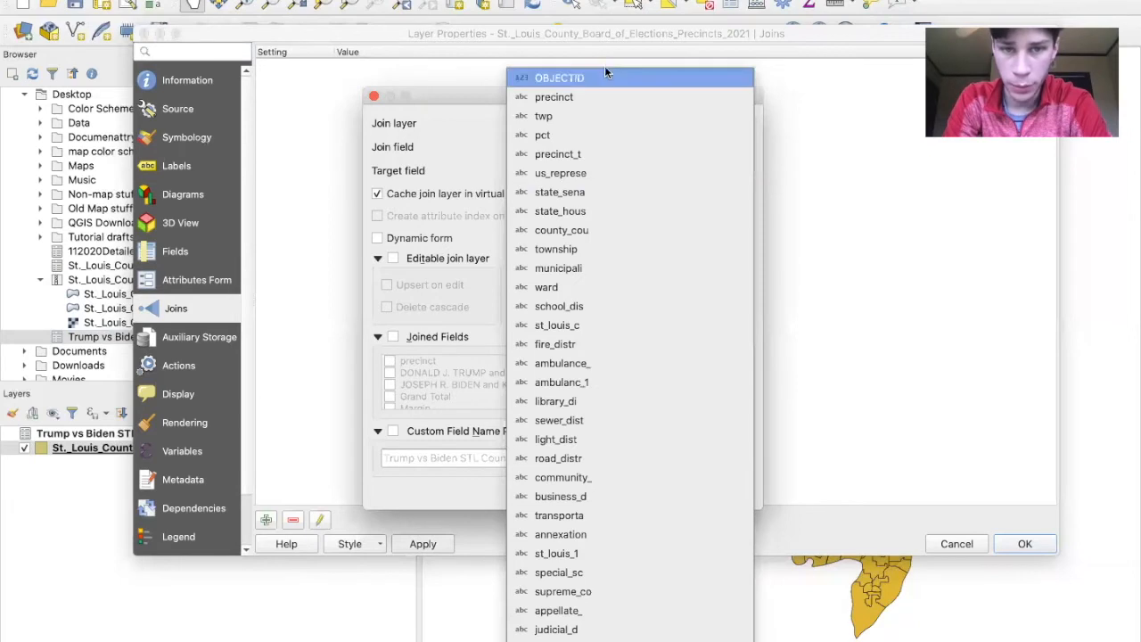
click(604, 95)
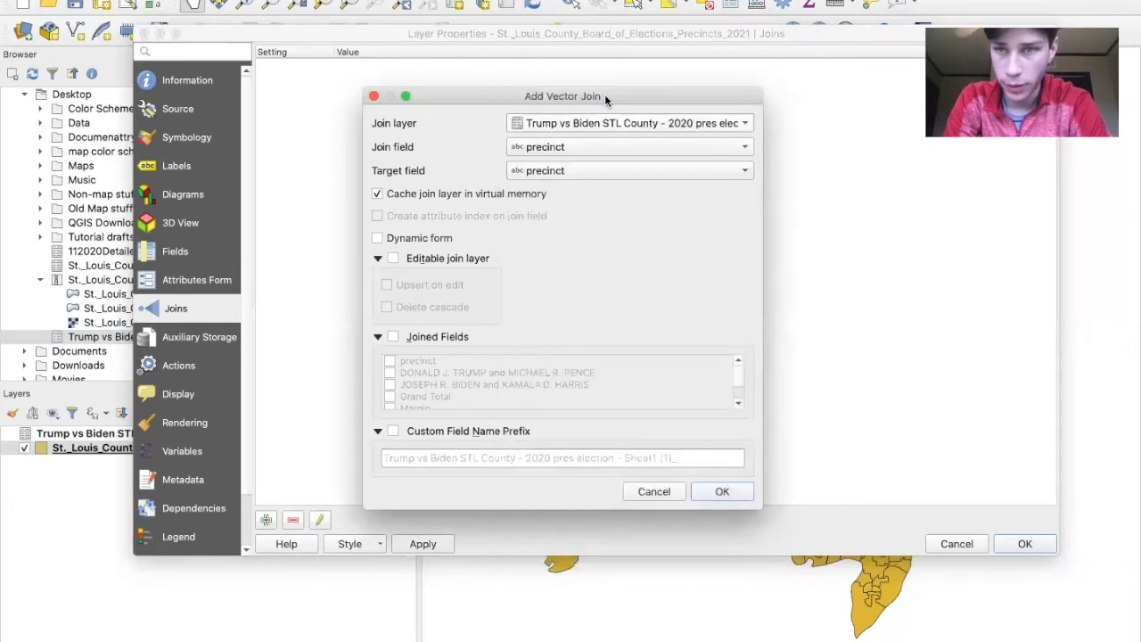
click(730, 495)
- Change the precincts layer's symbology from a single symbol to Graduated
click(82, 185)
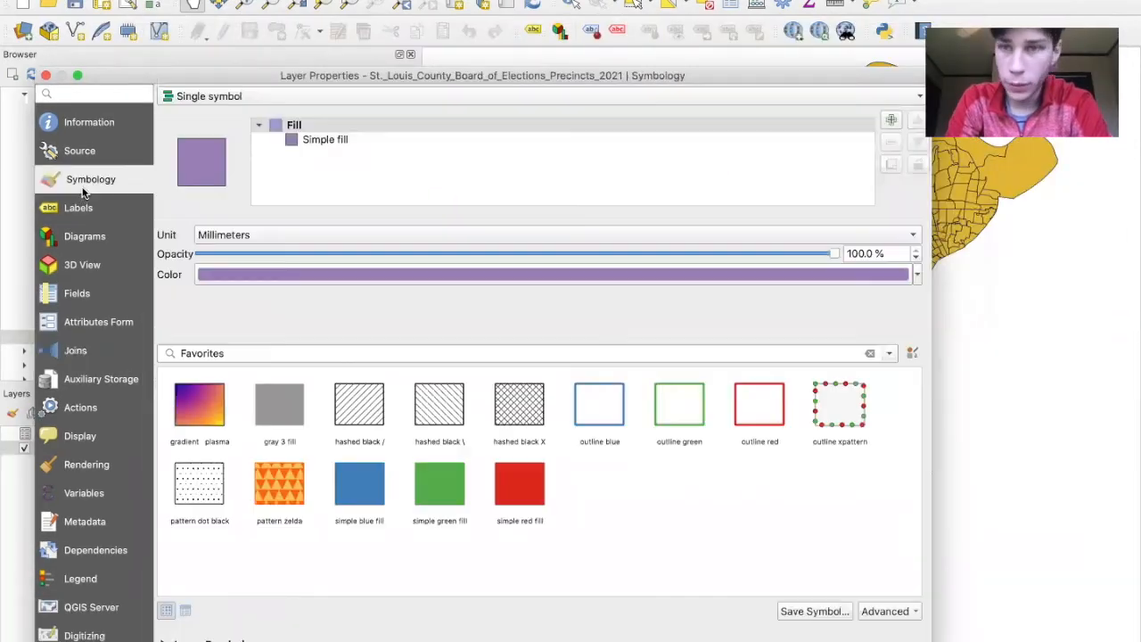
click(922, 98)
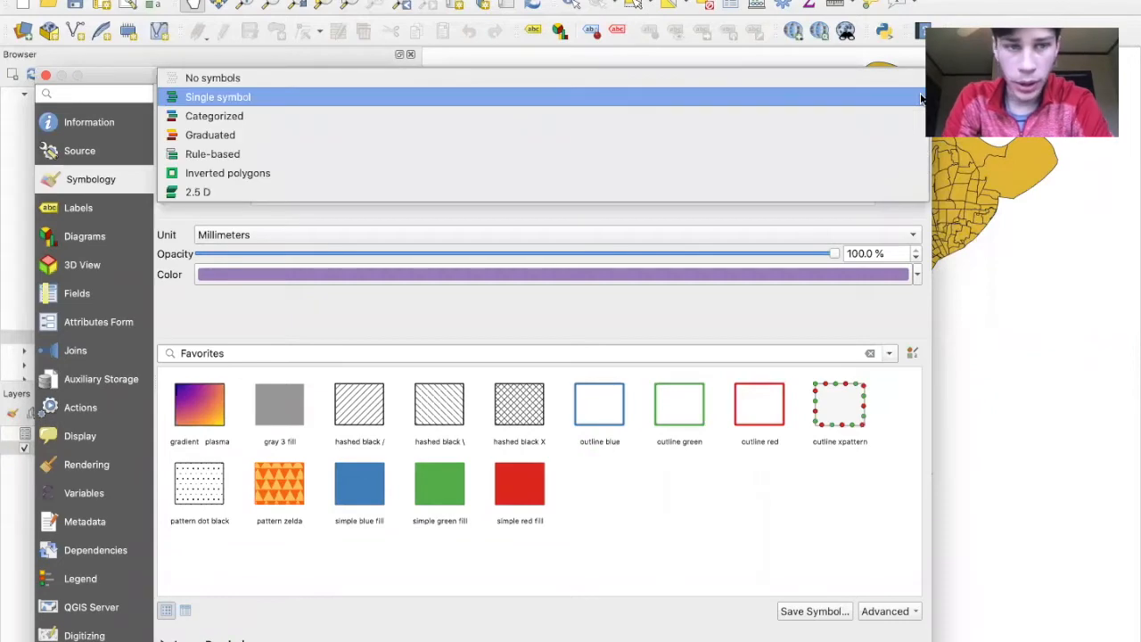
click(383, 136)
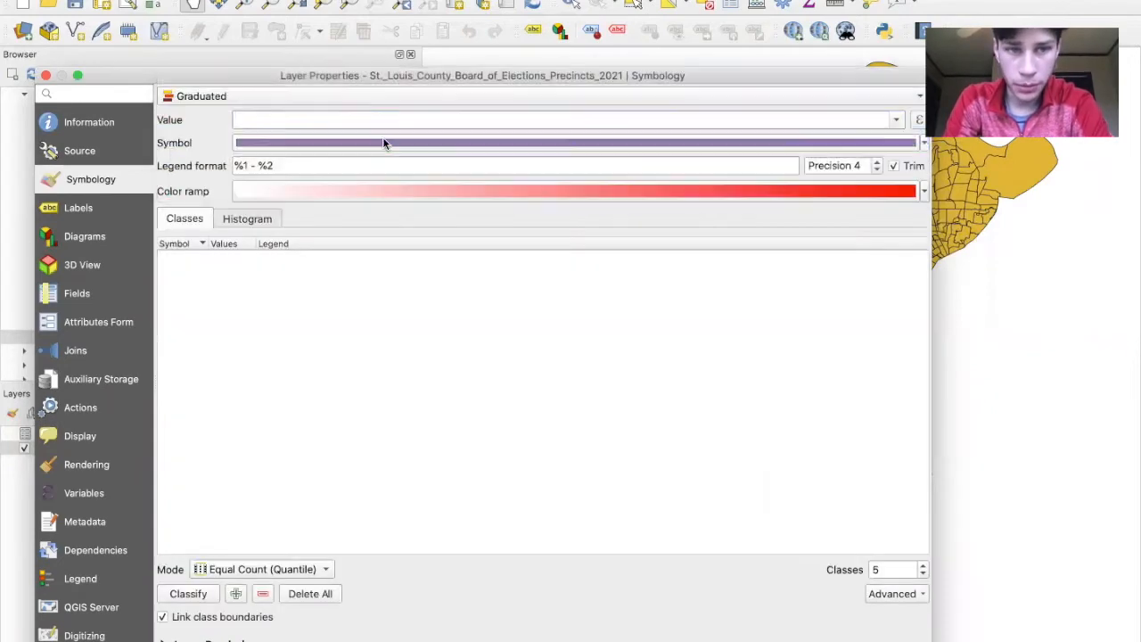
- Build a value expression from the joined %Margin field, copy its text, and accept the expression
click(919, 121)
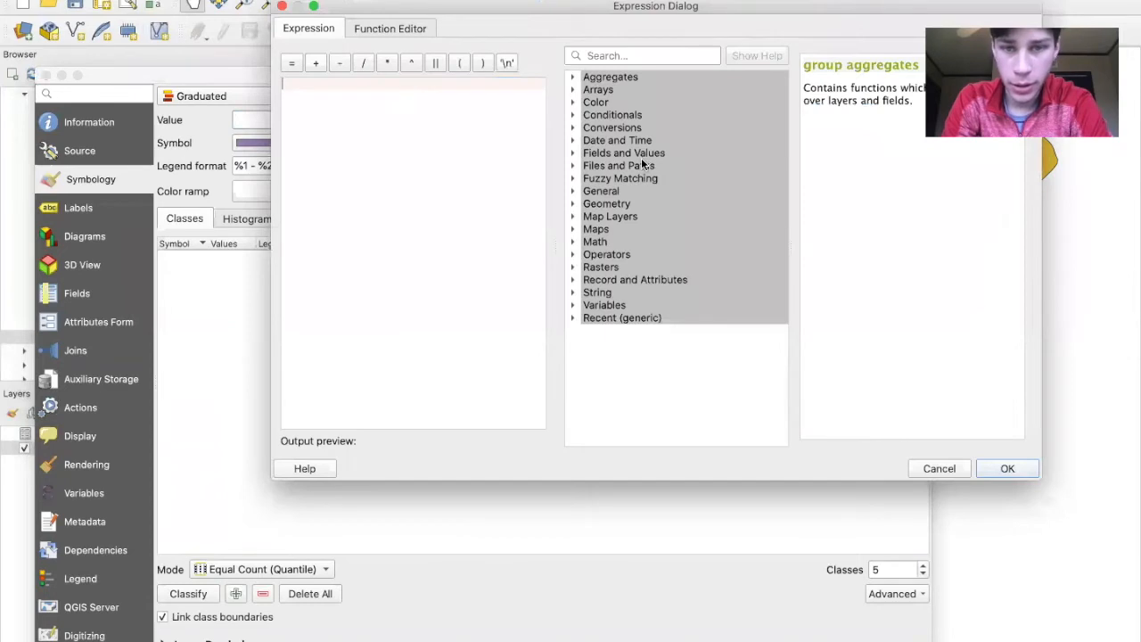
click(571, 156)
scroll(592, 205, down, 5)
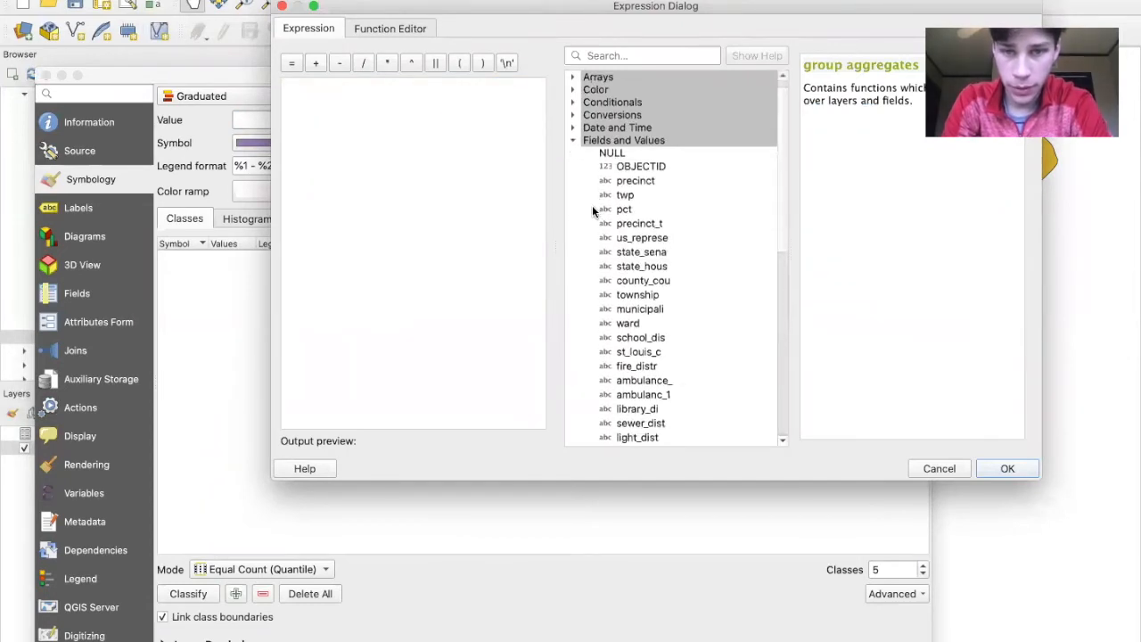
scroll(592, 205, down, 5)
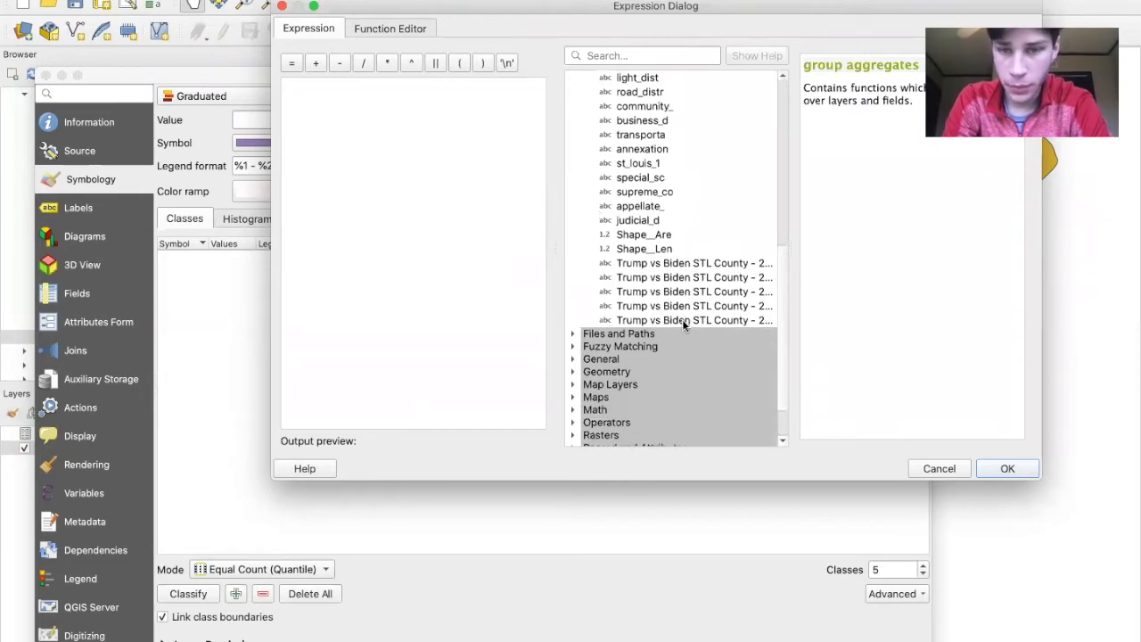
double_click(739, 321)
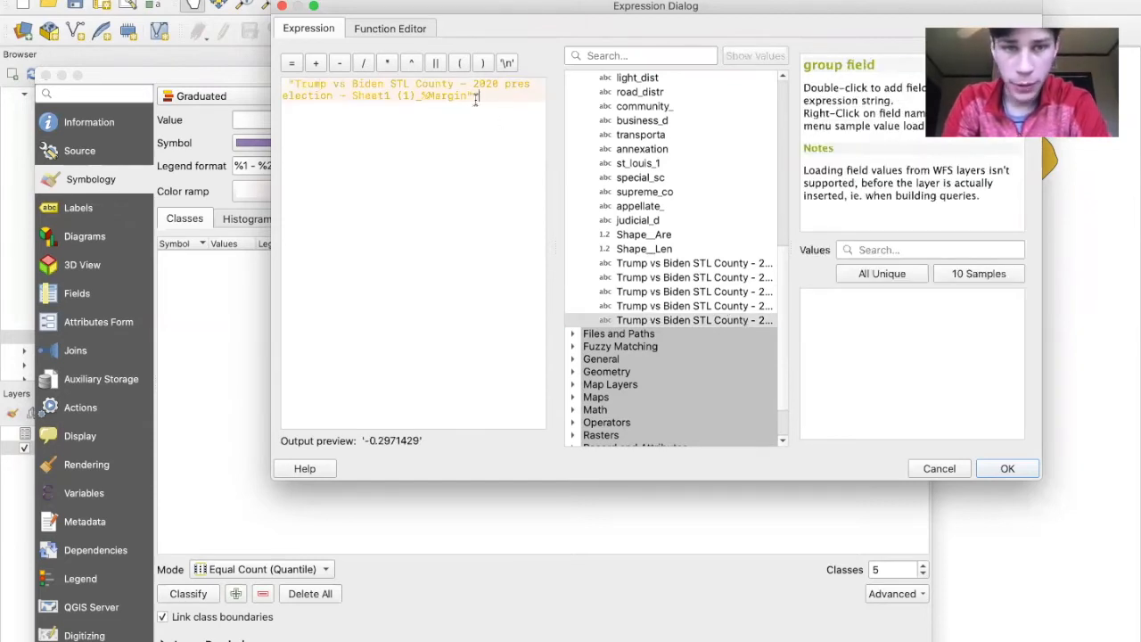
drag(486, 96, 250, 79)
key(super+c)
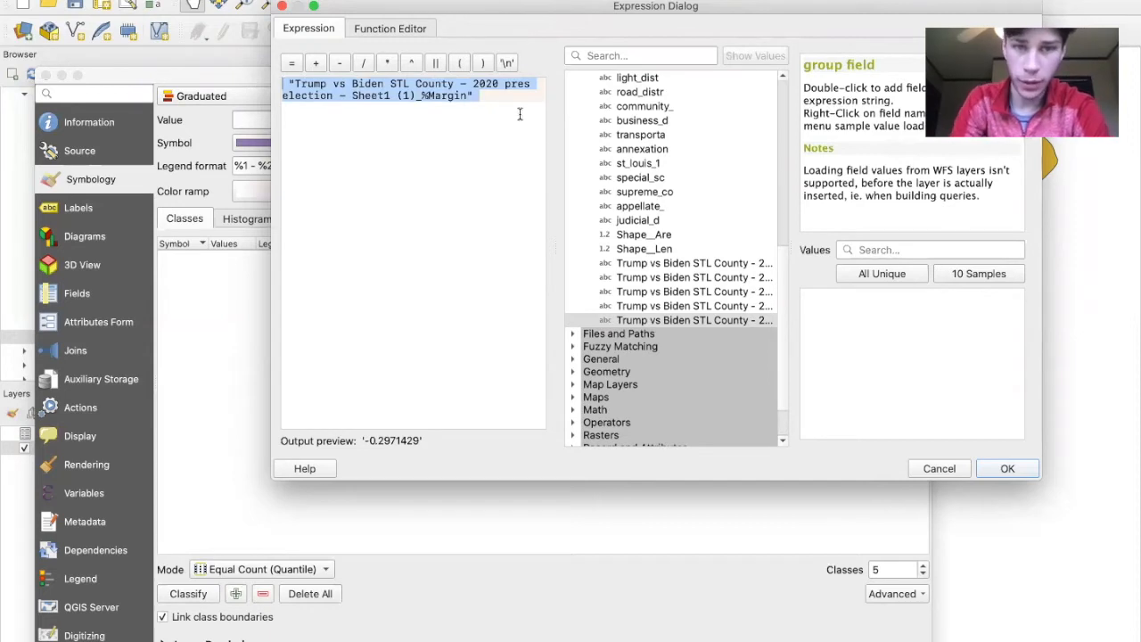
click(1016, 466)
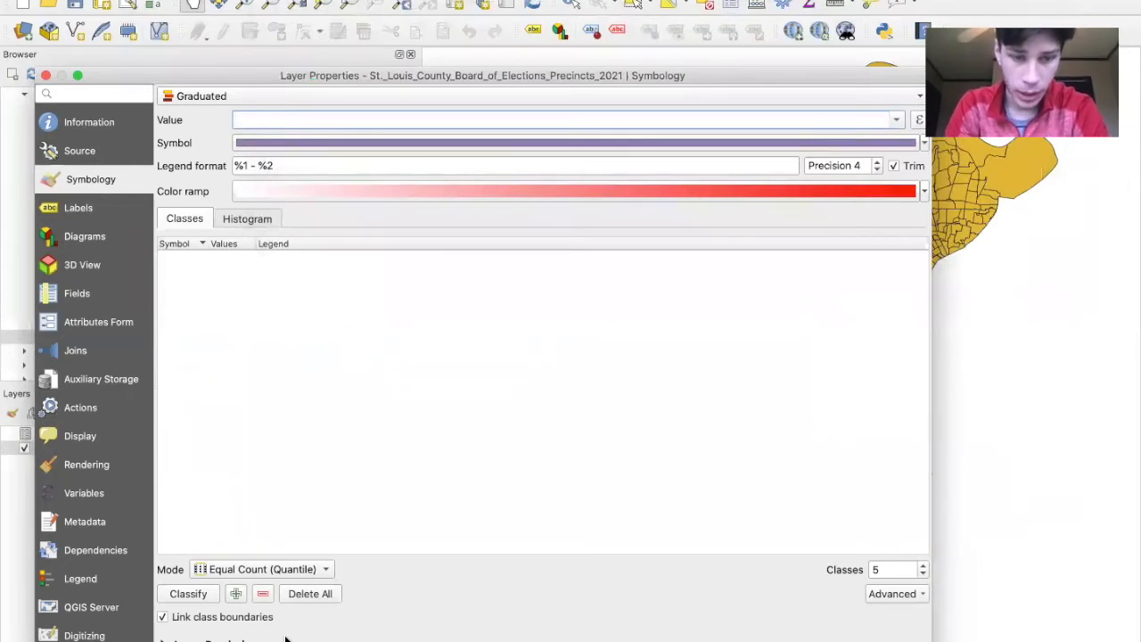
- Load the symbology style from trublu.qml in the Color Schemes folder onto the precincts layer
click(236, 639)
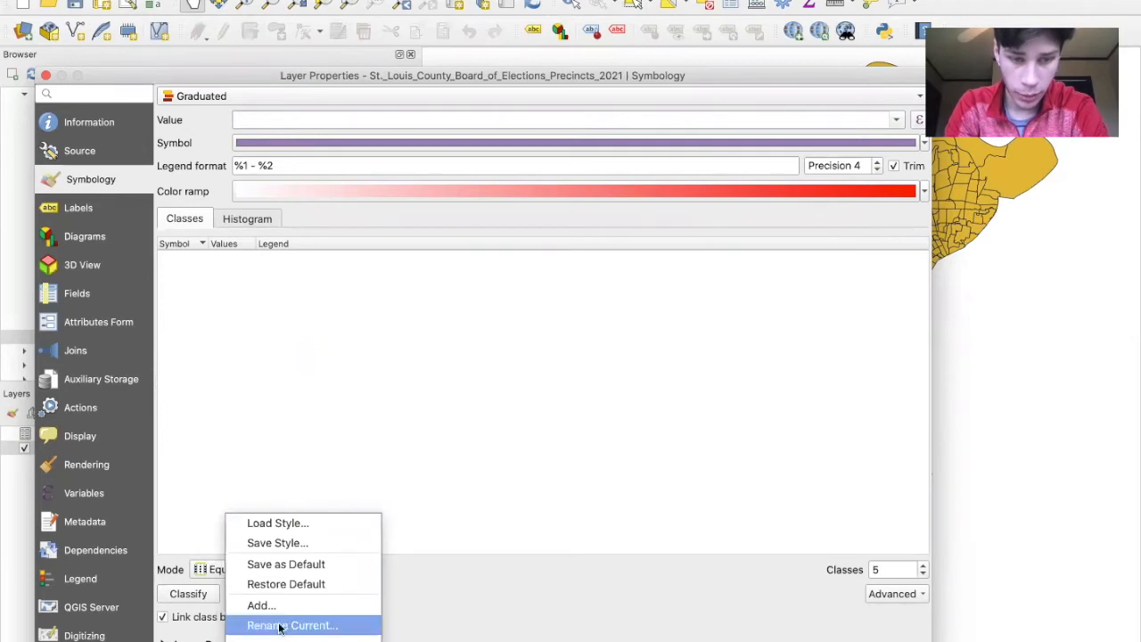
click(293, 525)
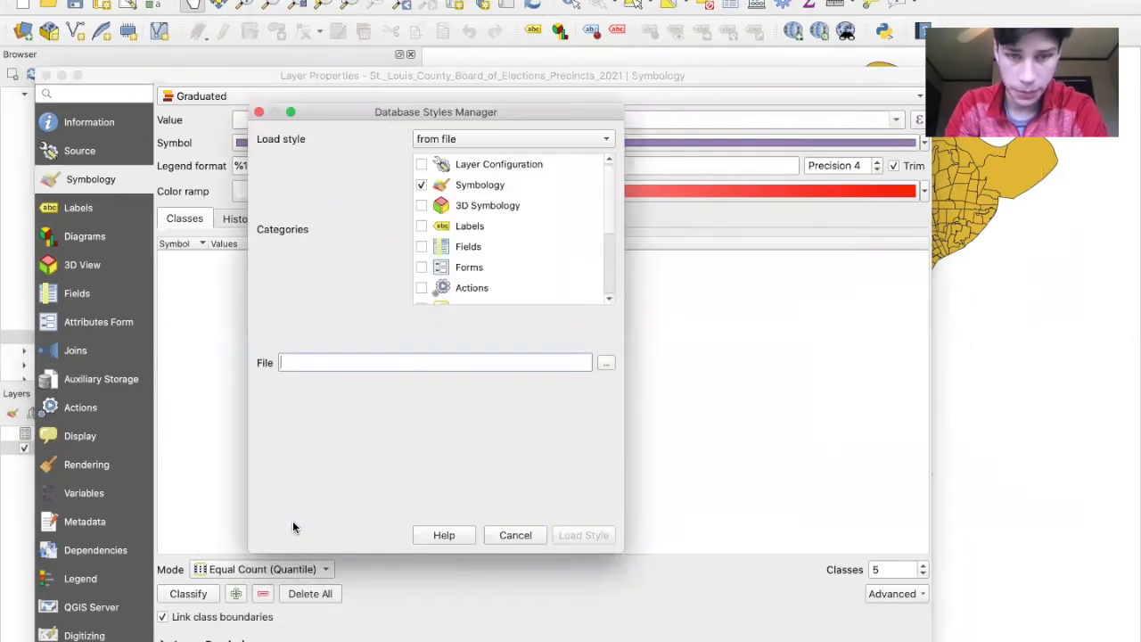
click(606, 365)
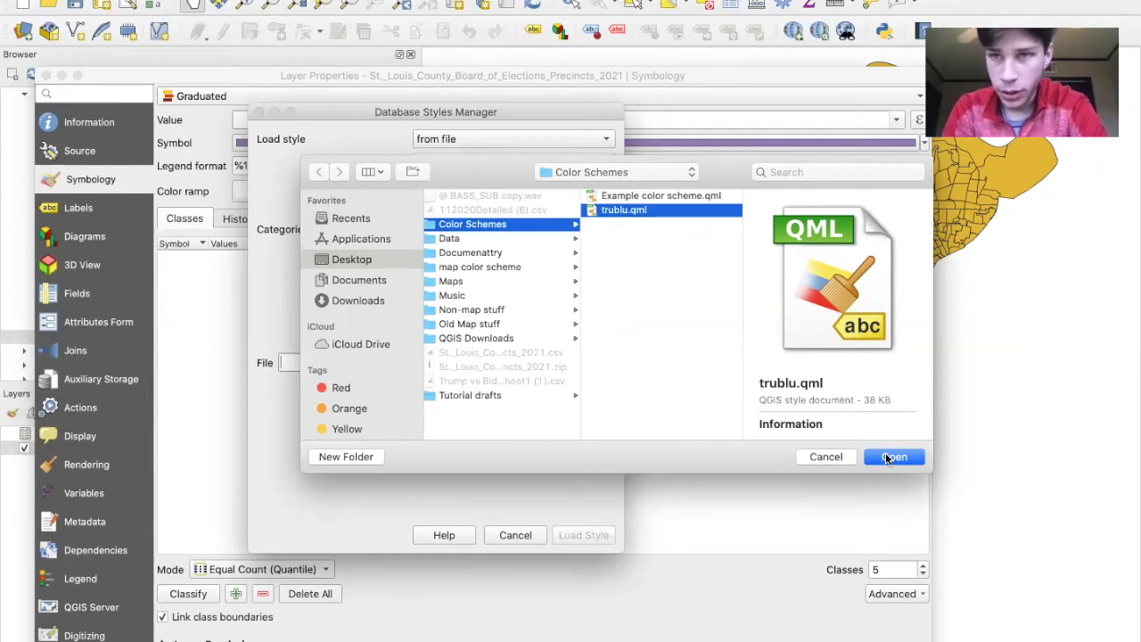
click(659, 194)
click(667, 210)
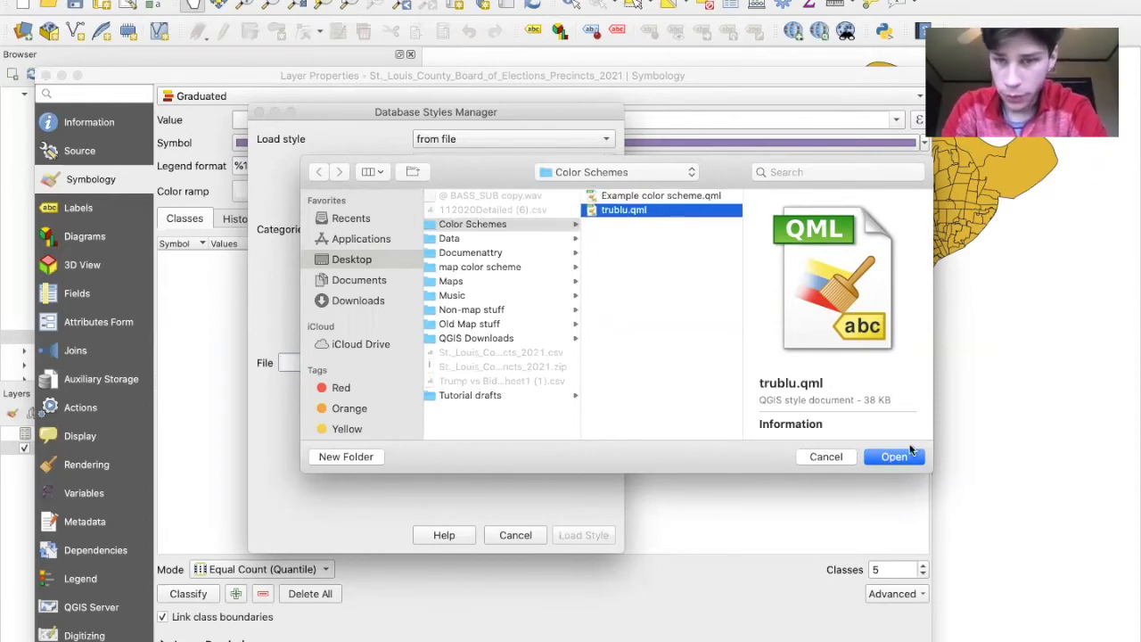
click(894, 458)
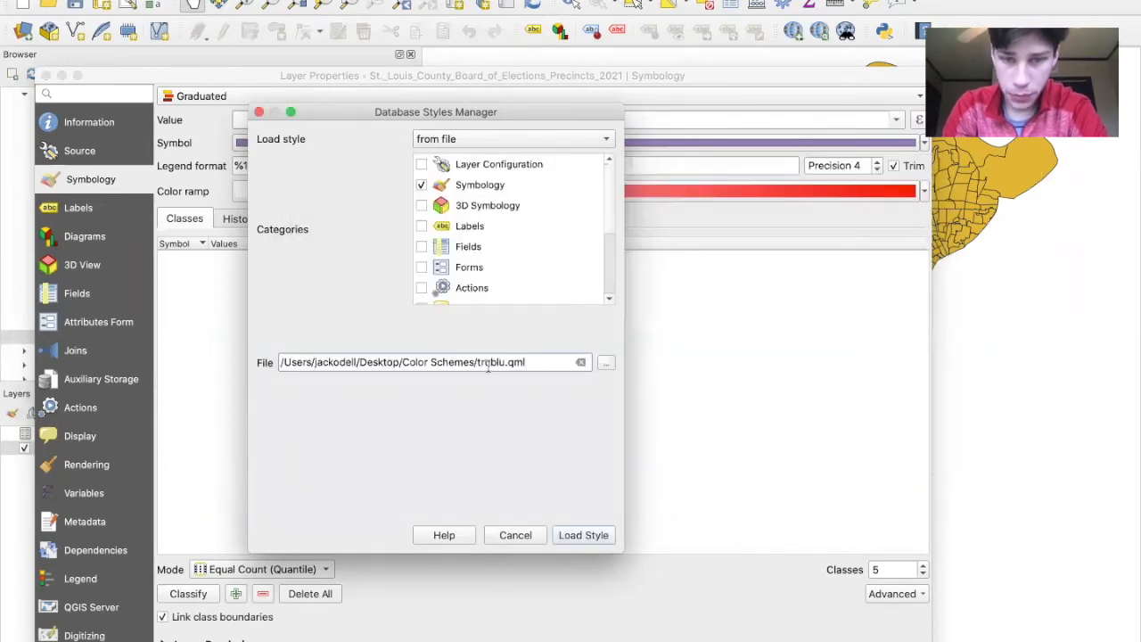
click(585, 536)
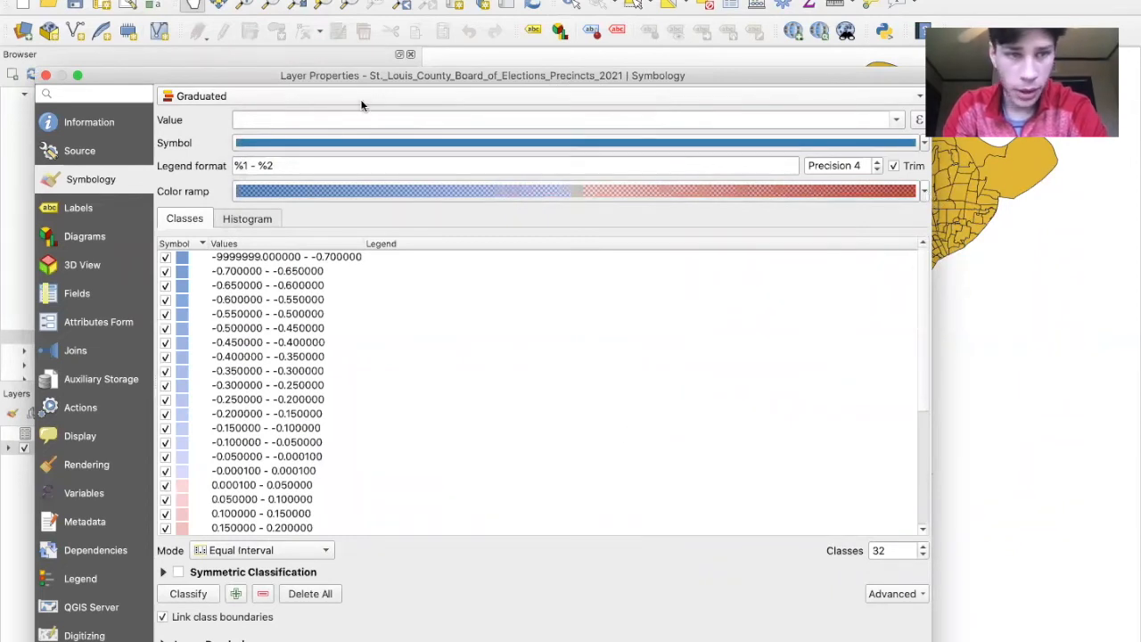
- Set the graduated value to the copied expression "Trump vs Biden STL County - 2020 pres election - Sheet1 (1)_%Margin"
click(254, 121)
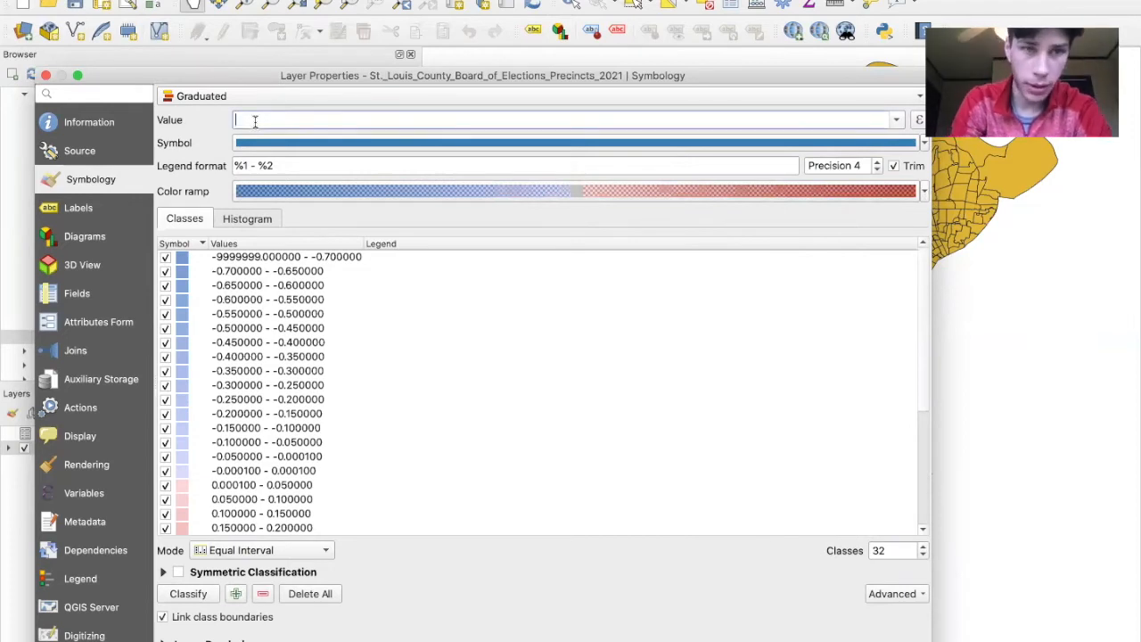
key(super+v)
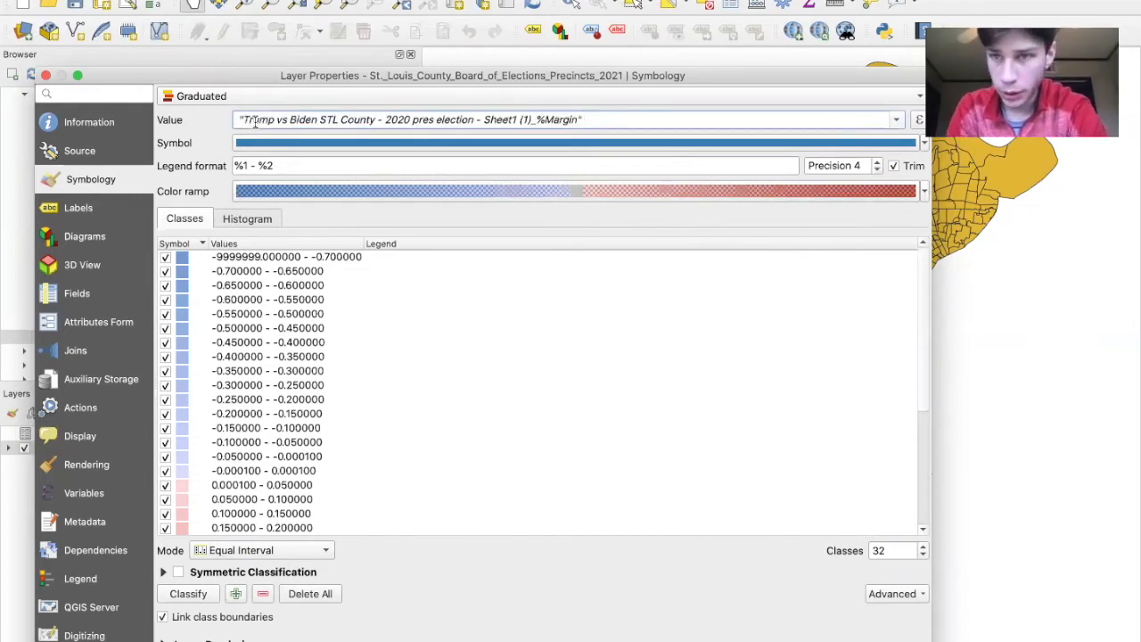
drag(588, 119, 234, 119)
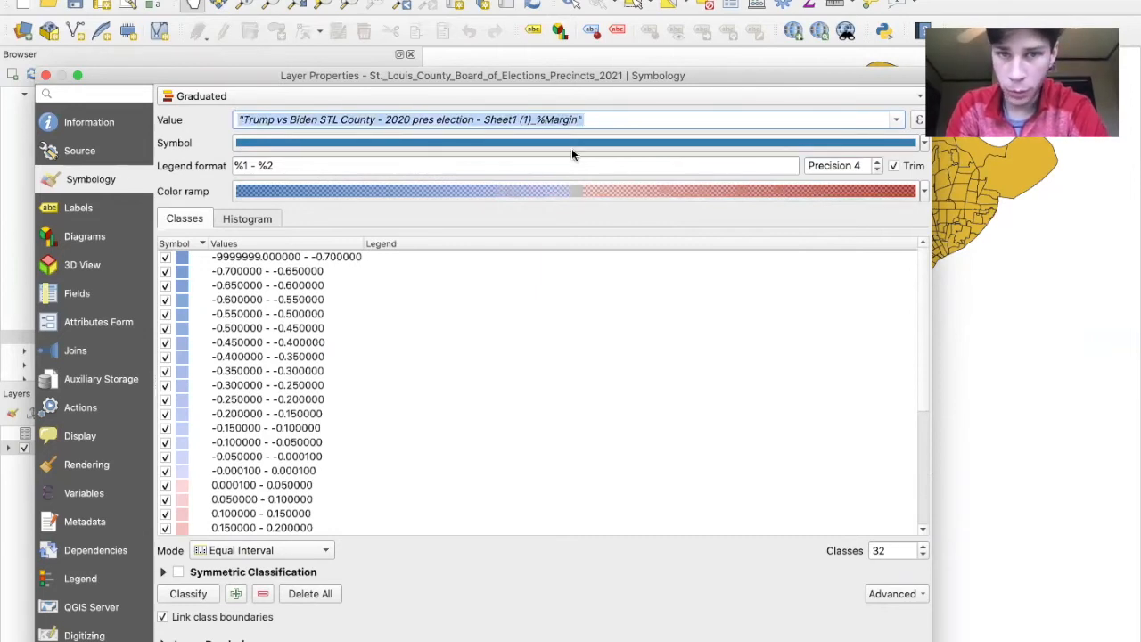
drag(600, 120, 235, 119)
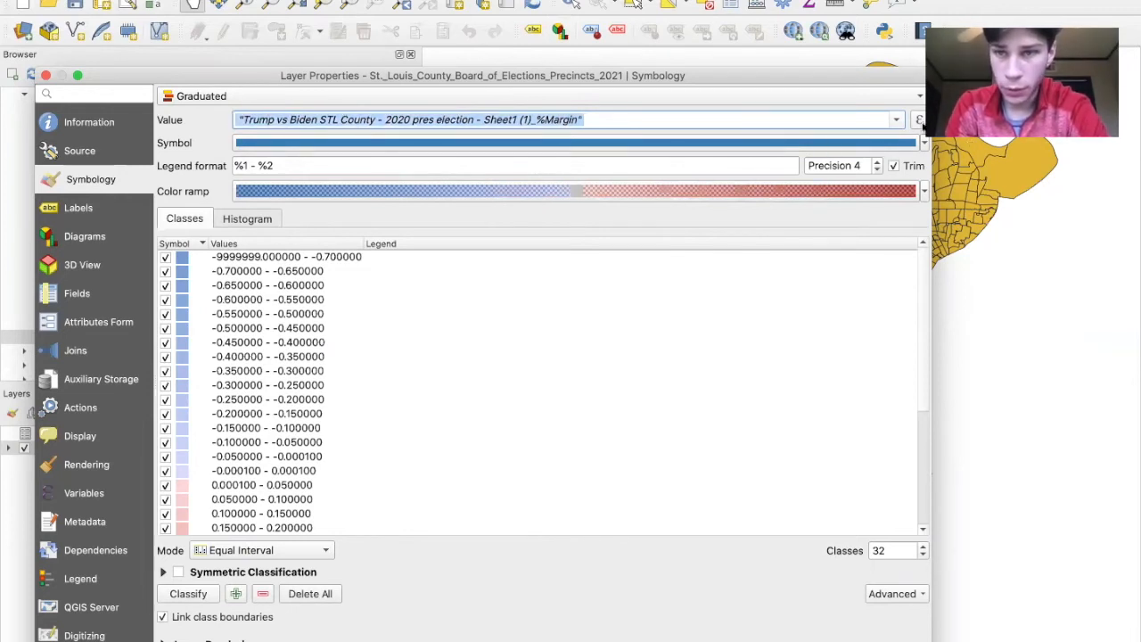
- Review the value expression and look through the joined election fields under Fields and Values in the expression builder
click(919, 120)
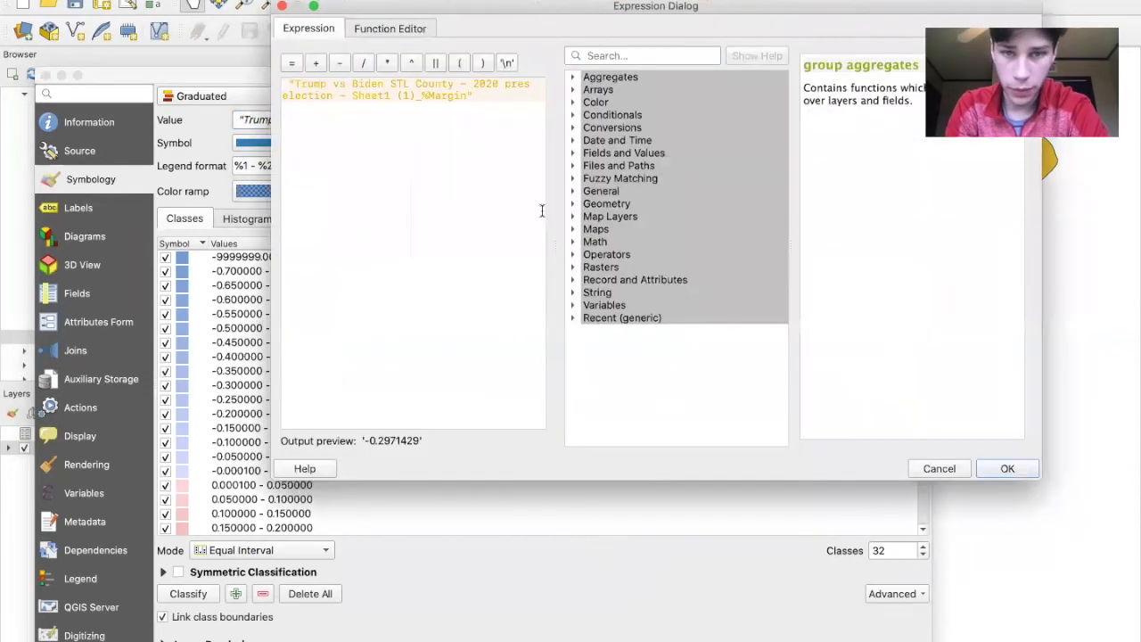
click(572, 153)
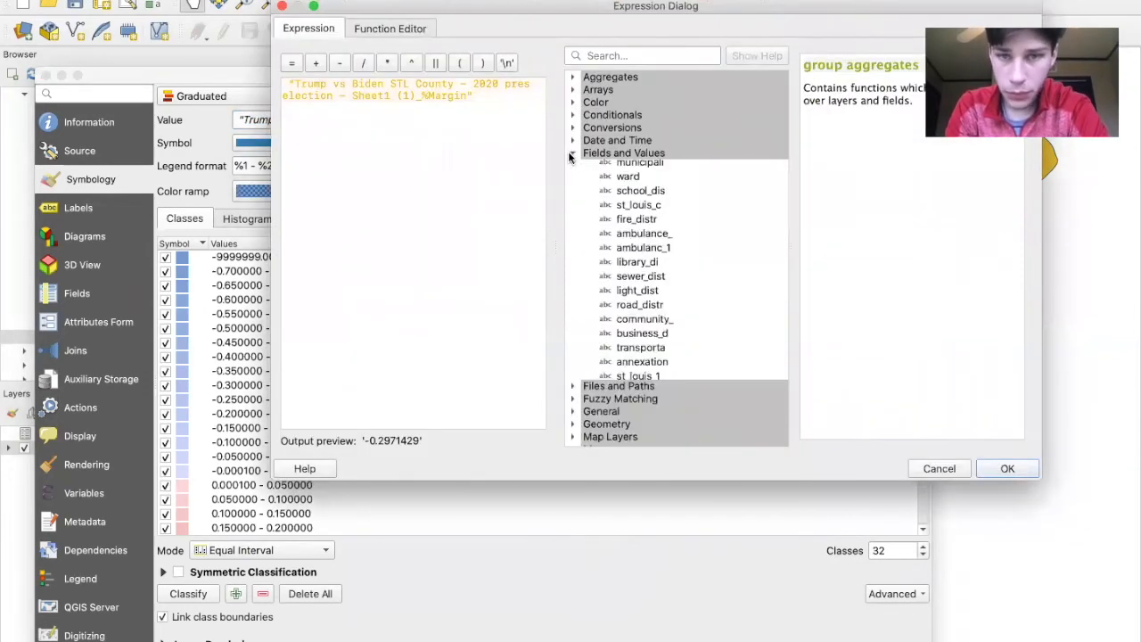
scroll(640, 262, down, 5)
scroll(639, 261, down, 5)
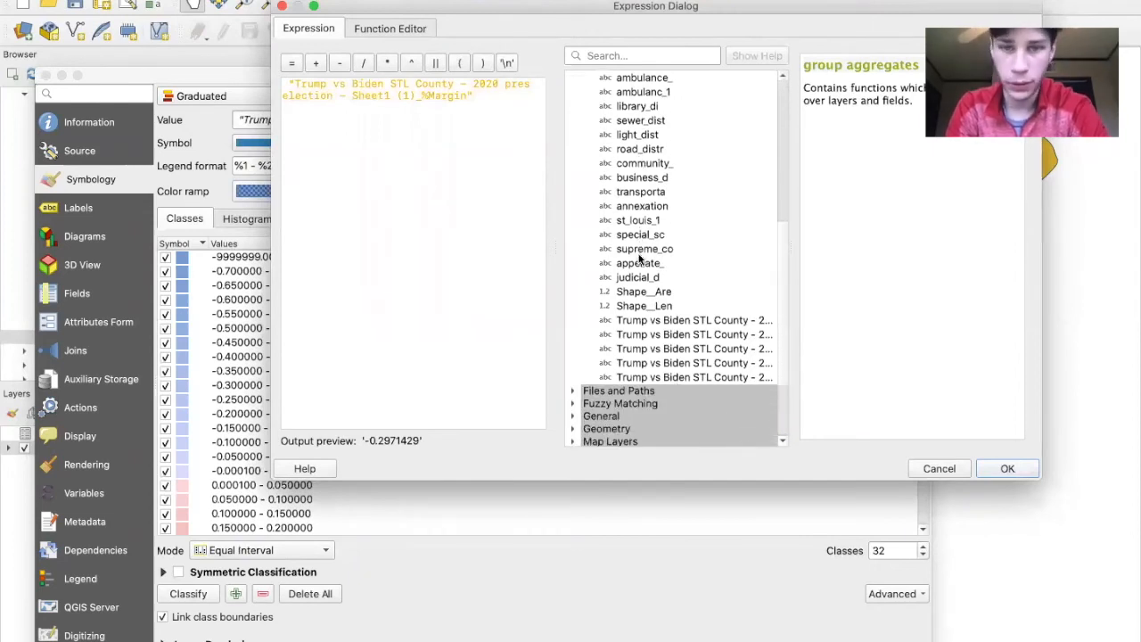
scroll(640, 259, down, 2)
scroll(638, 258, down, 1)
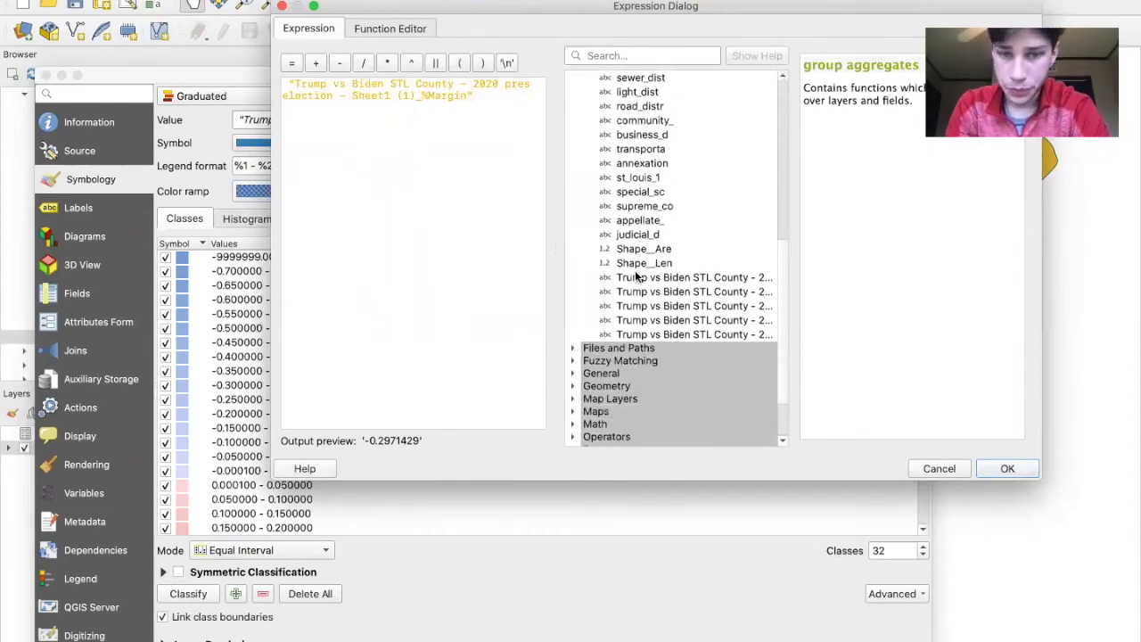
scroll(632, 298, down, 3)
scroll(634, 296, up, 10)
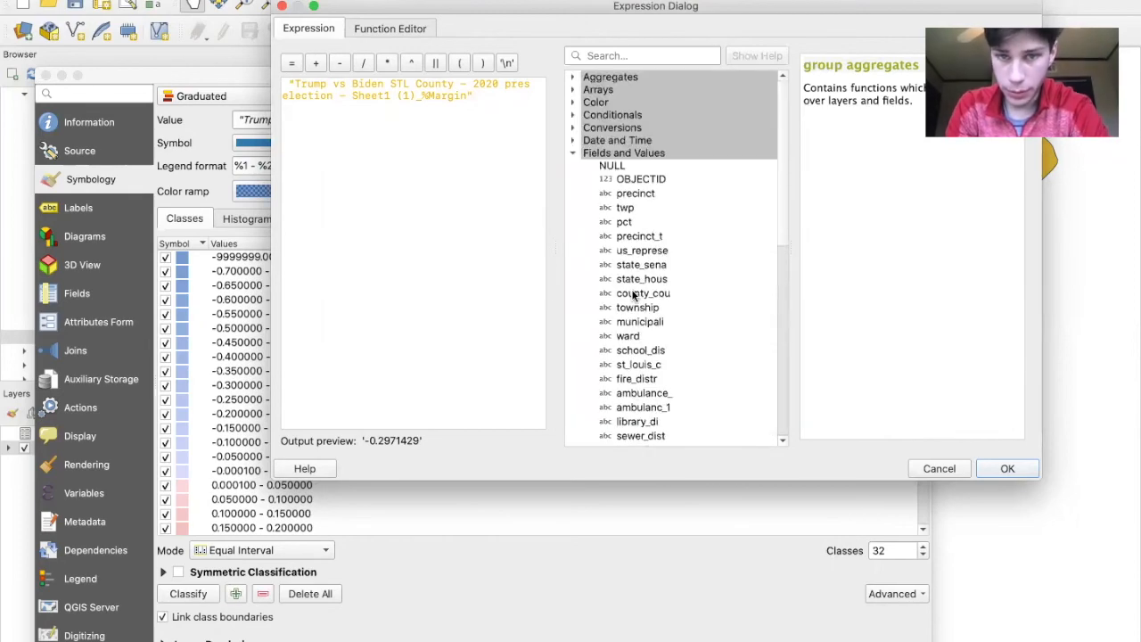
- Accept the %Margin expression and apply the graduated styling to the precincts layer
click(1007, 468)
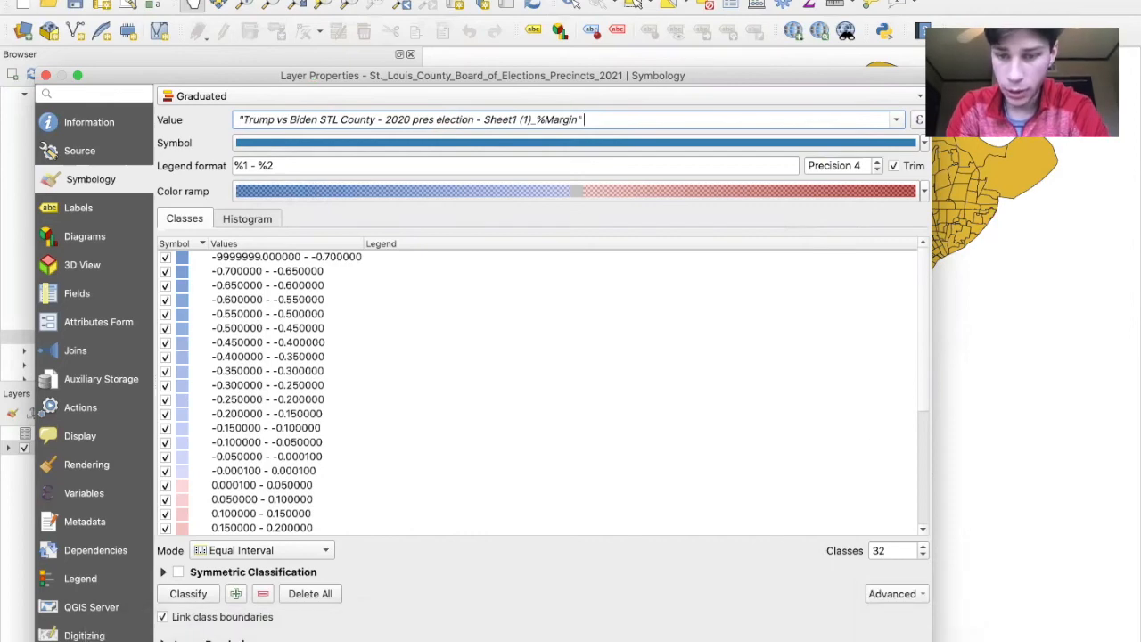
key(Return)
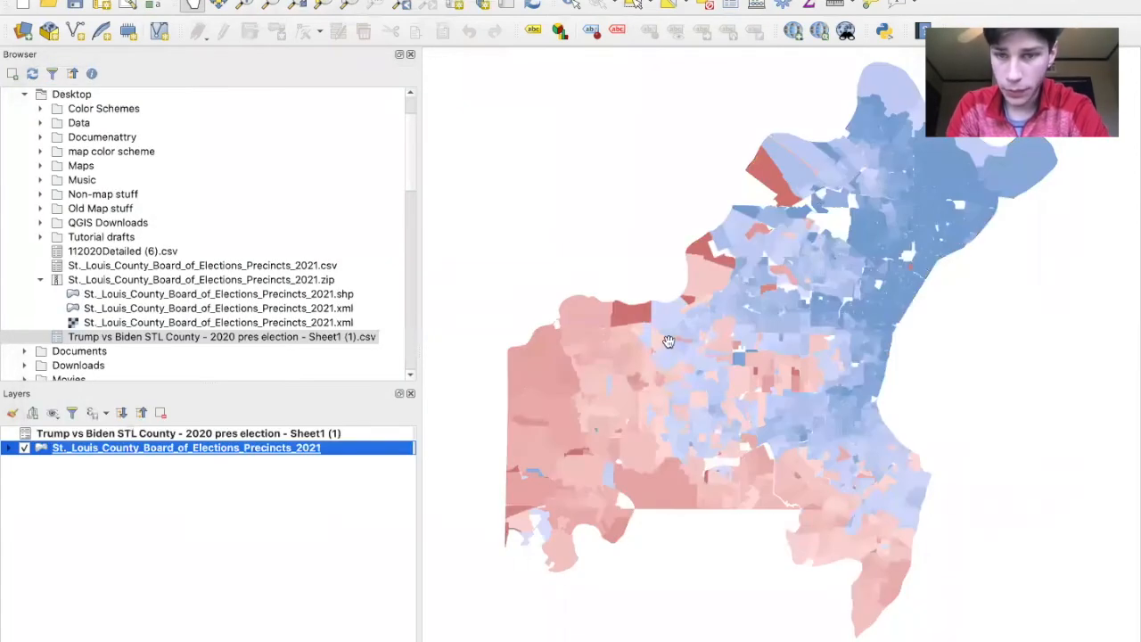
- Examine the styled precinct map of St. Louis County, both as a whole and close up in its northern and central areas
scroll(820, 410, up, 2)
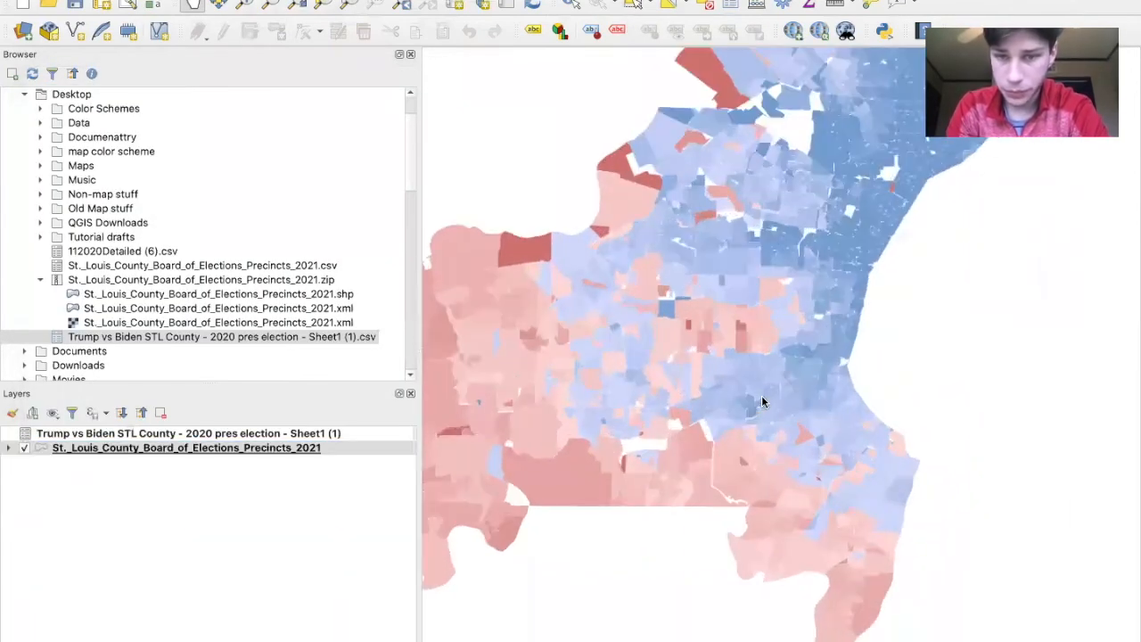
scroll(824, 406, up, 1)
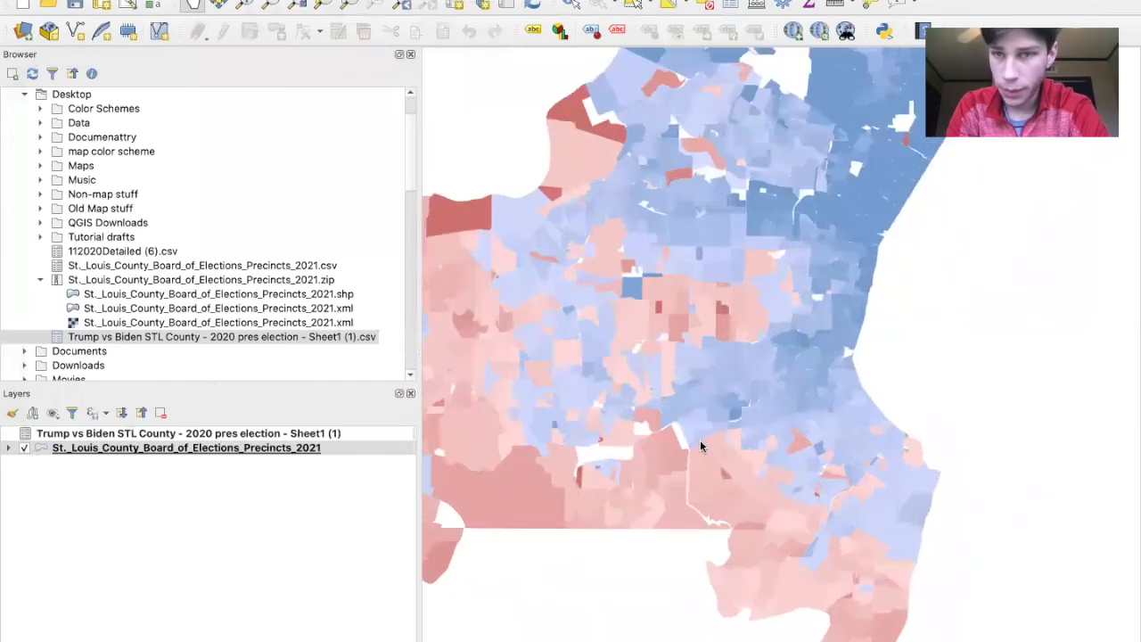
scroll(700, 437, down, 1)
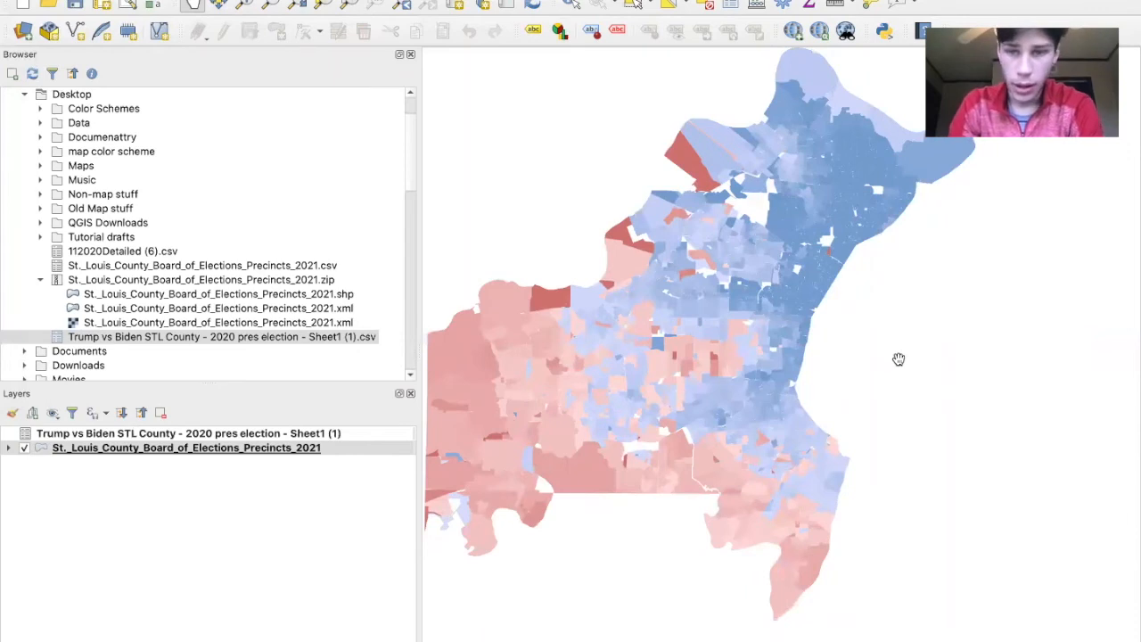
scroll(934, 344, down, 1)
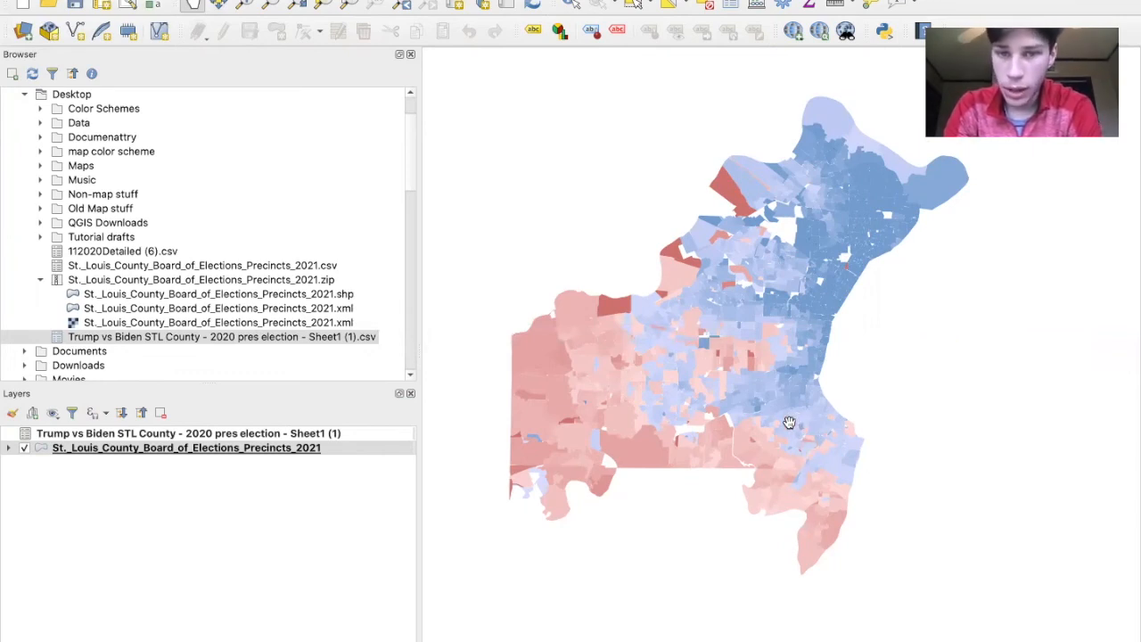
scroll(790, 422, up, 4)
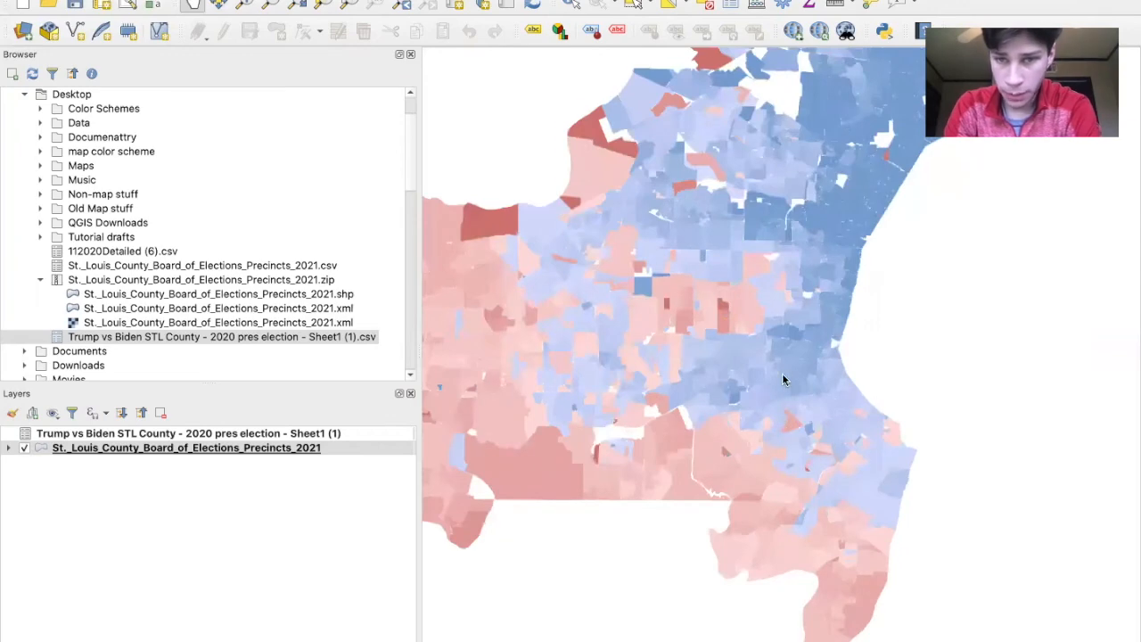
scroll(782, 374, down, 3)
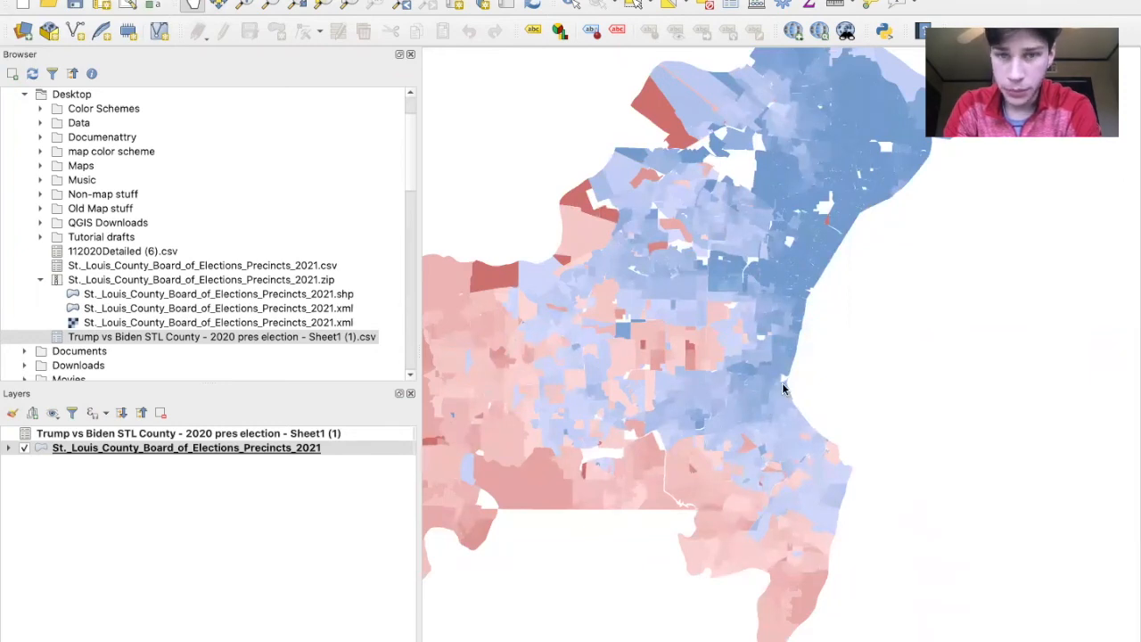
scroll(782, 383, down, 2)
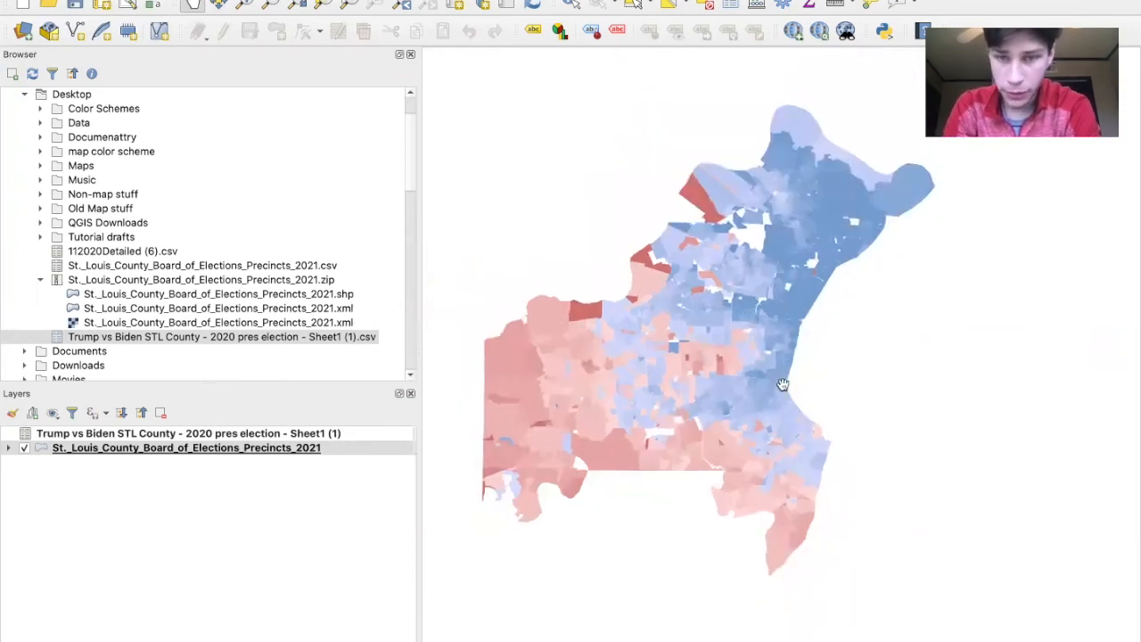
scroll(754, 395, up, 2)
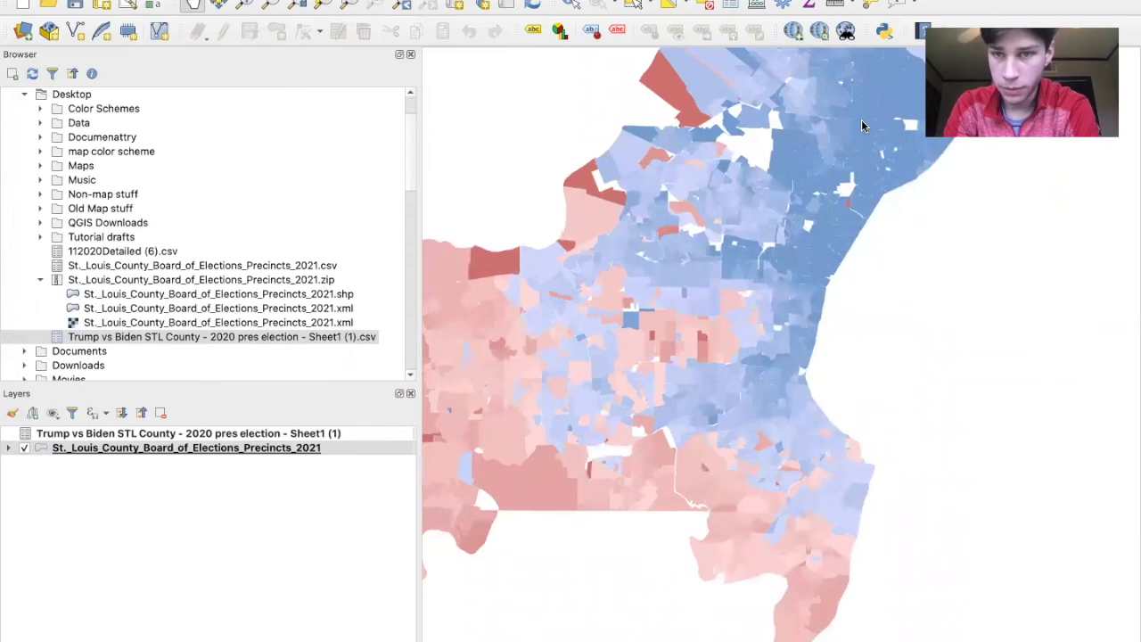
scroll(861, 119, up, 3)
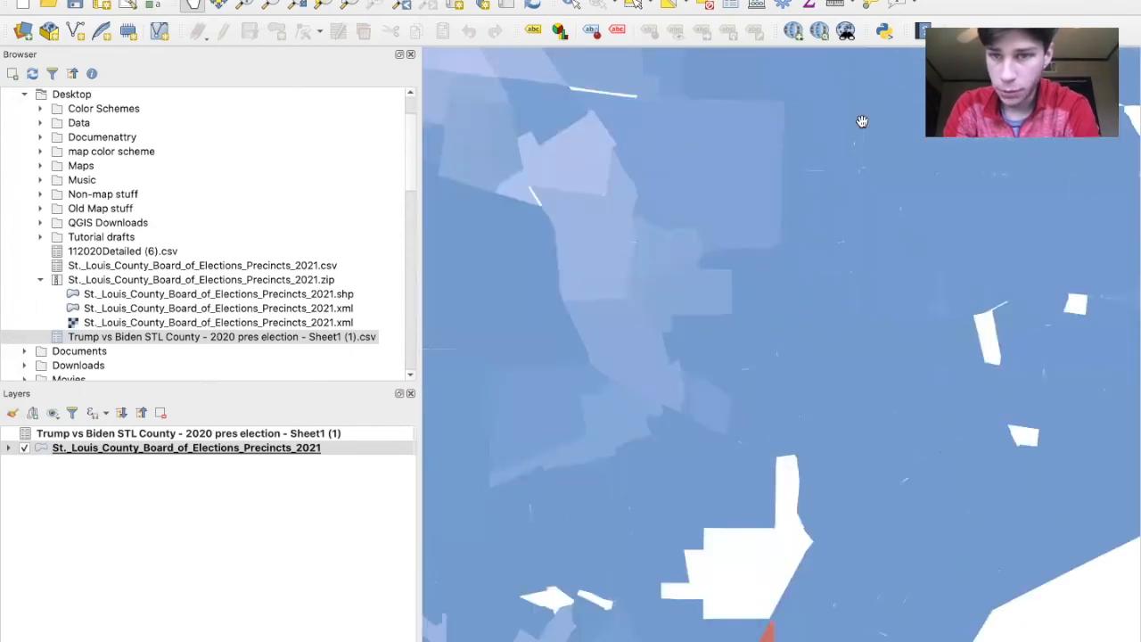
scroll(861, 120, down, 5)
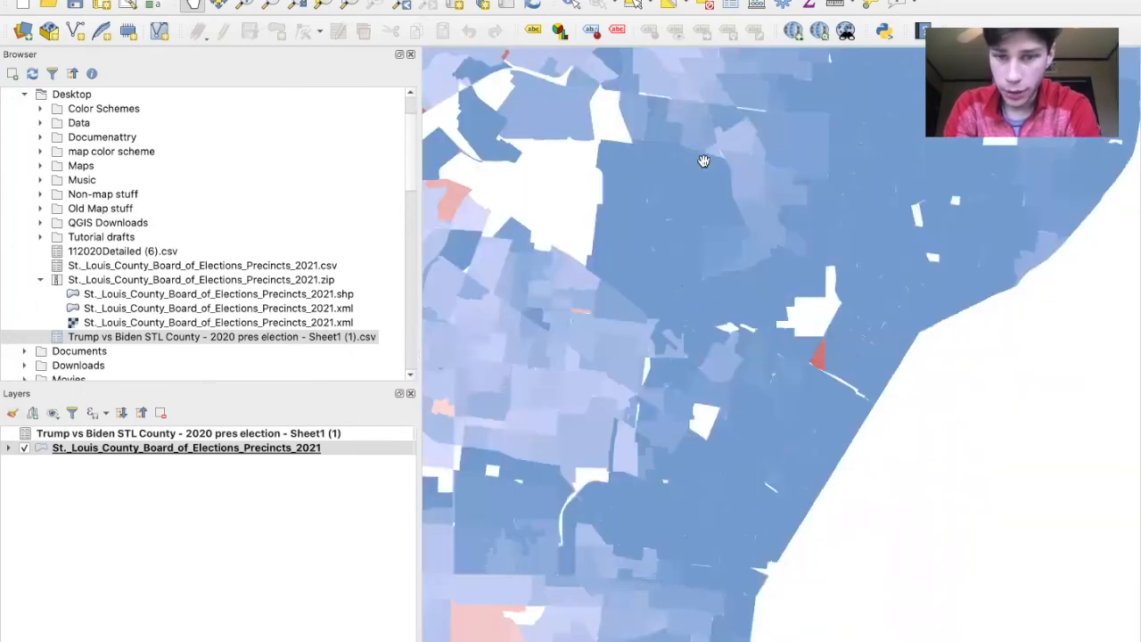
scroll(668, 449, up, 3)
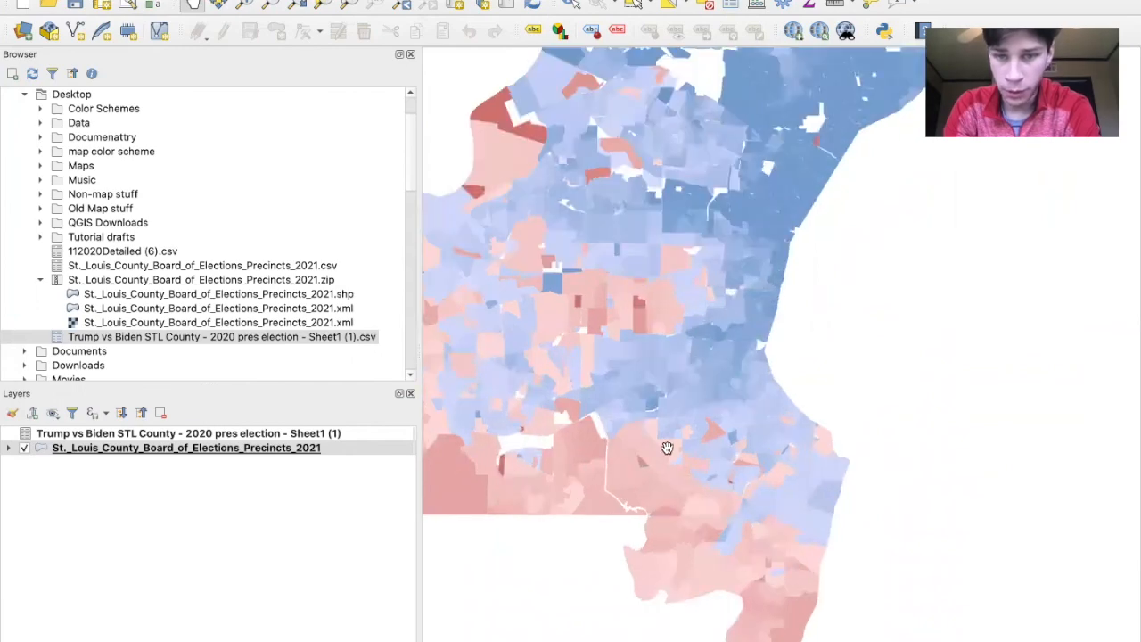
scroll(626, 374, up, 2)
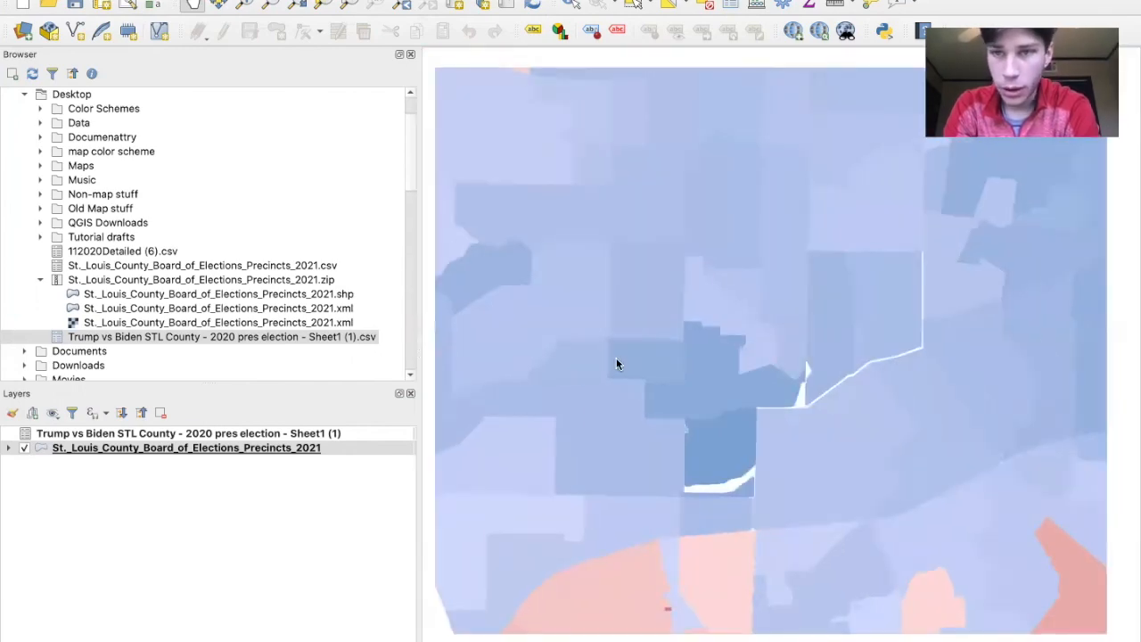
scroll(616, 362, down, 3)
scroll(741, 376, up, 1)
scroll(741, 375, down, 1)
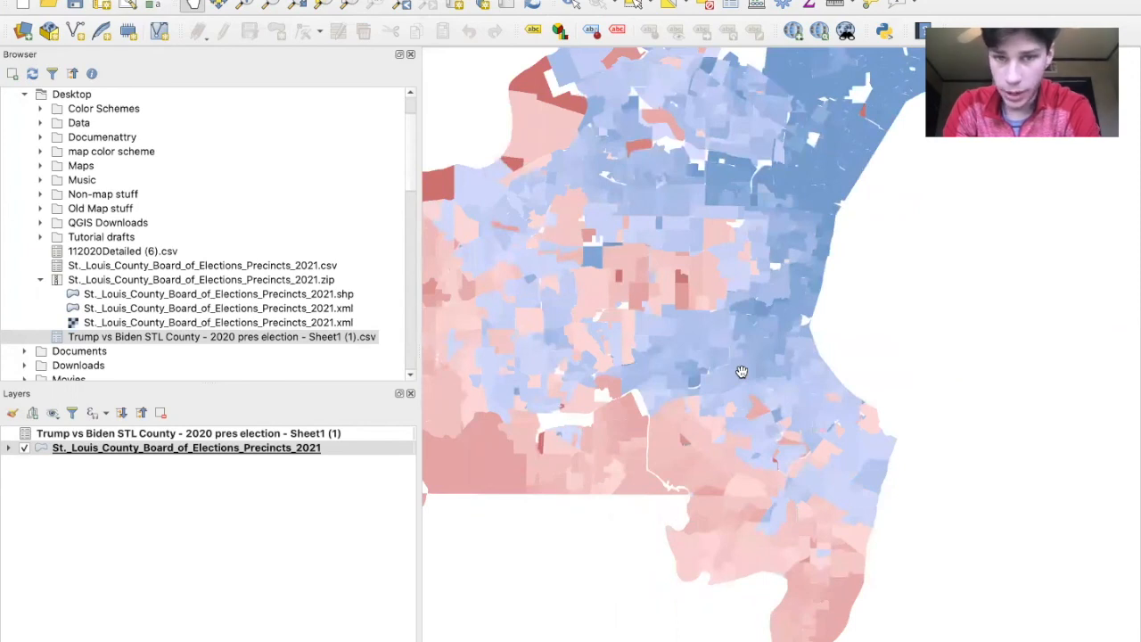
scroll(970, 359, down, 1)
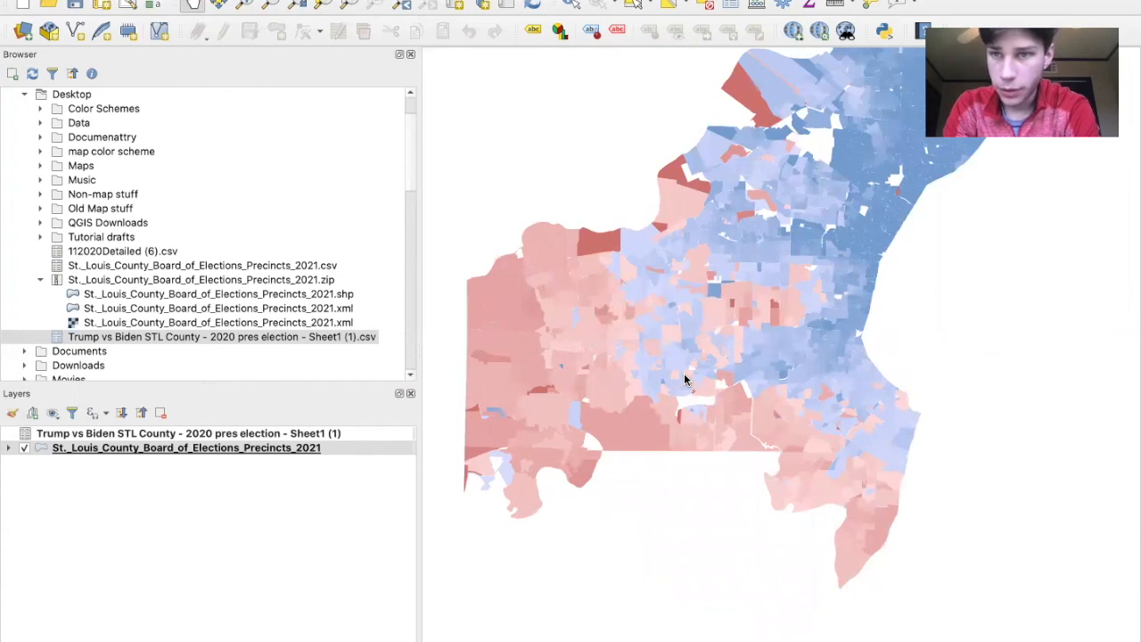
scroll(684, 373, down, 1)
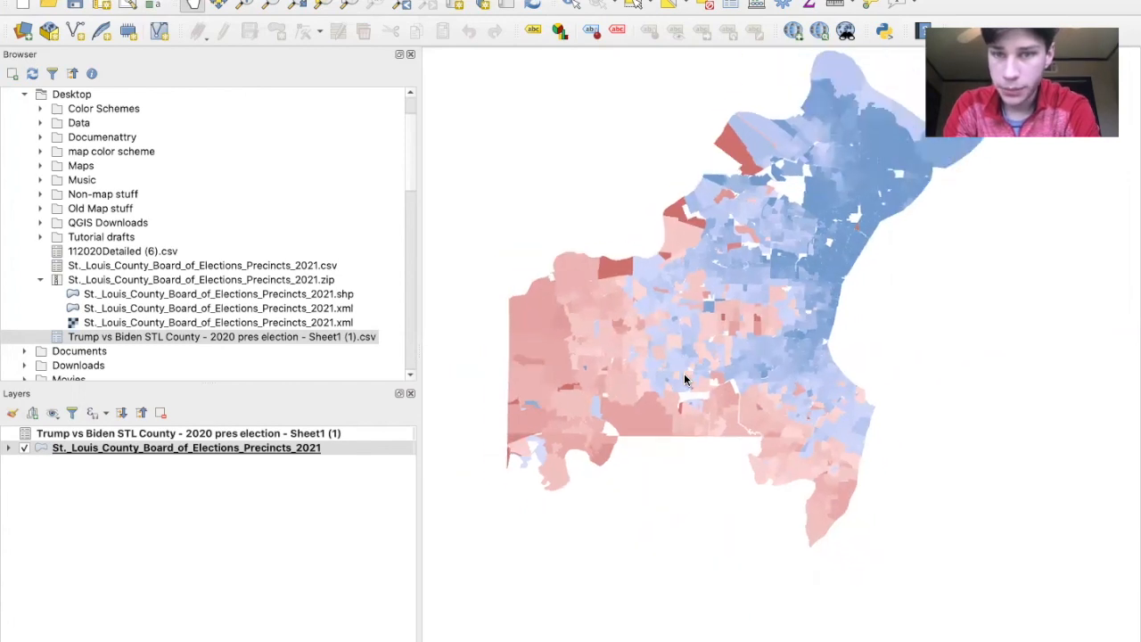
scroll(939, 208, up, 1)
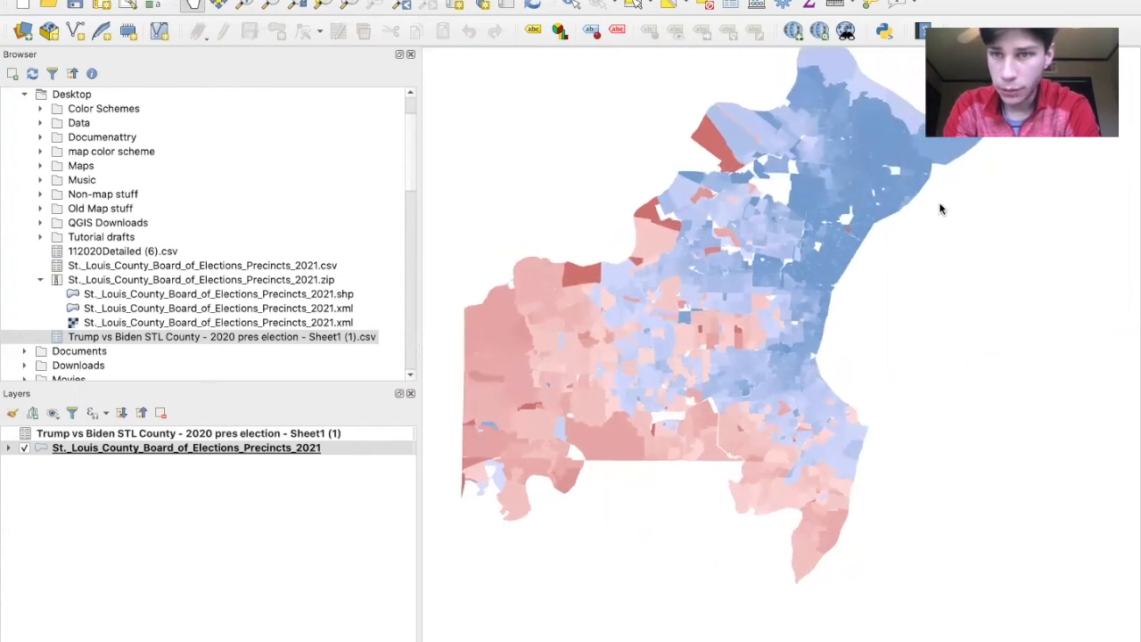